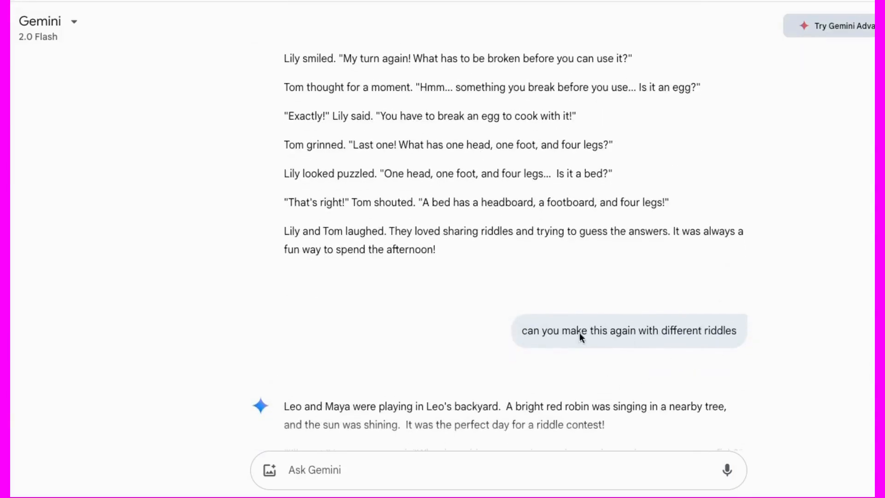
Review the generated riddle stories in the Gemini chat and the edited Jenny and Tom story in the text document.
{"action": "scroll", "coordinate": [226, 368], "scroll_direction": "down", "scroll_amount": 7}
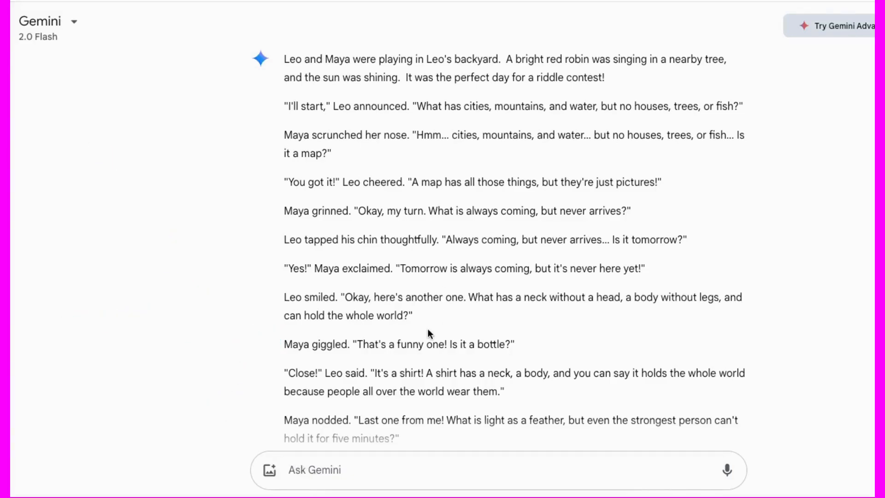
{"action": "scroll", "coordinate": [428, 329], "scroll_direction": "up", "scroll_amount": 8}
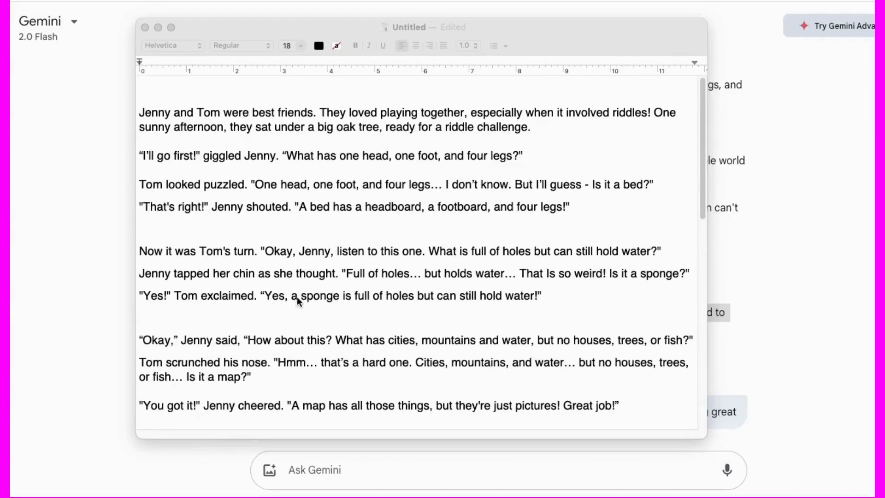
{"action": "left_click_drag", "start_coordinate": [222, 27], "coordinate": [239, 28]}
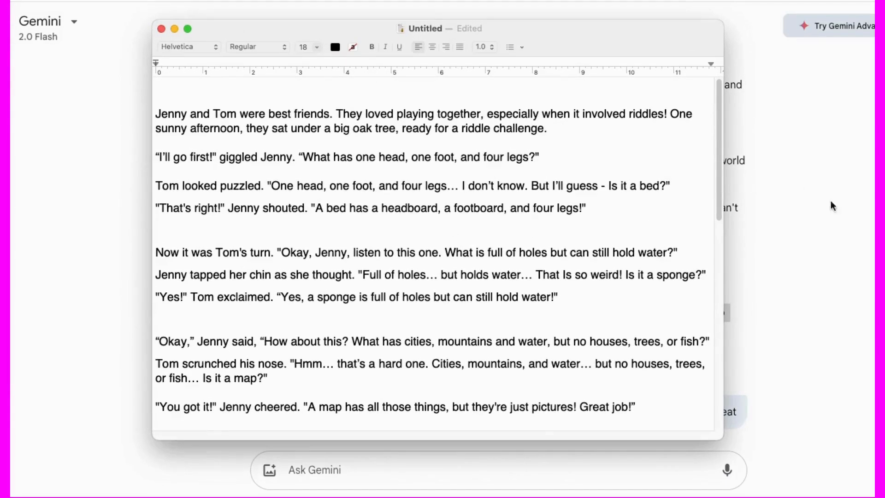
{"action": "scroll", "coordinate": [311, 210], "scroll_direction": "down", "scroll_amount": 3}
{"action": "scroll", "coordinate": [314, 212], "scroll_direction": "down", "scroll_amount": 8}
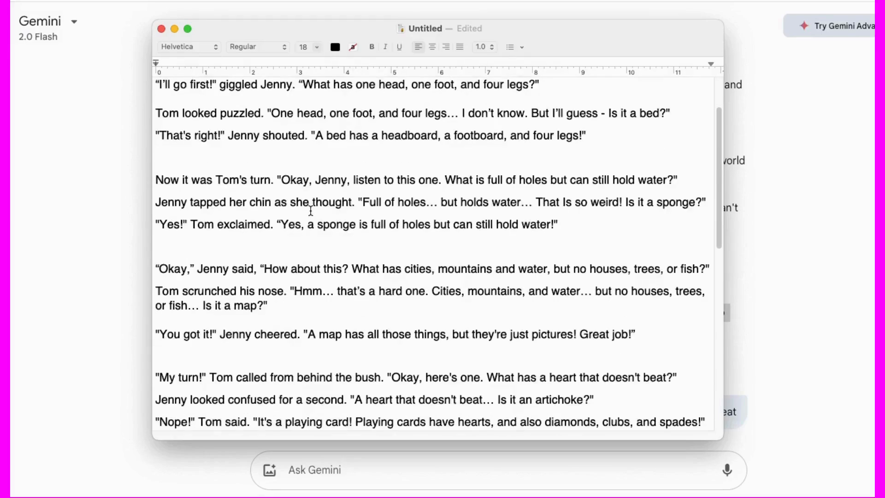
{"action": "scroll", "coordinate": [325, 265], "scroll_direction": "down", "scroll_amount": 4}
{"action": "scroll", "coordinate": [325, 265], "scroll_direction": "up", "scroll_amount": 10}
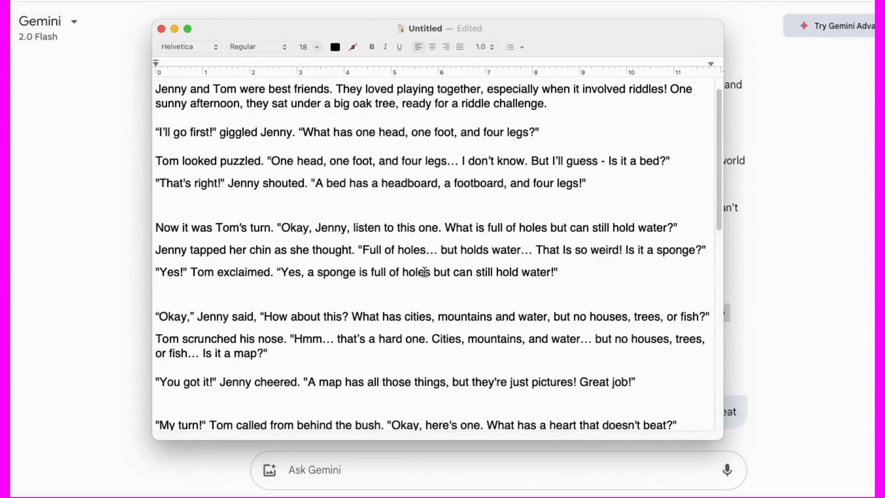
{"action": "scroll", "coordinate": [425, 273], "scroll_direction": "up", "scroll_amount": 2}
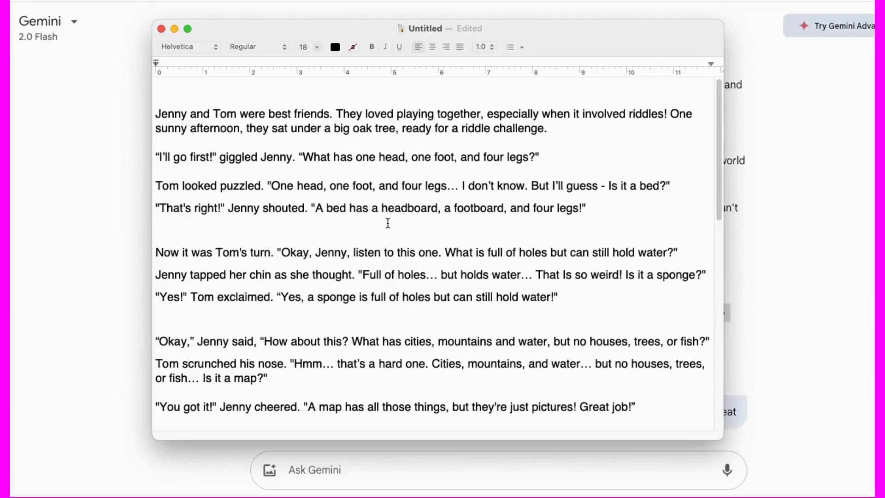
{"action": "scroll", "coordinate": [396, 243], "scroll_direction": "down", "scroll_amount": 15}
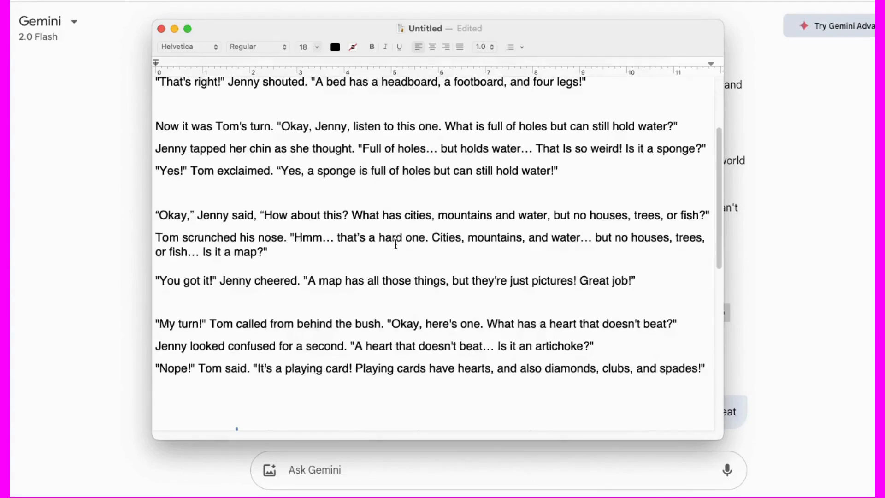
{"action": "scroll", "coordinate": [397, 242], "scroll_direction": "up", "scroll_amount": 15}
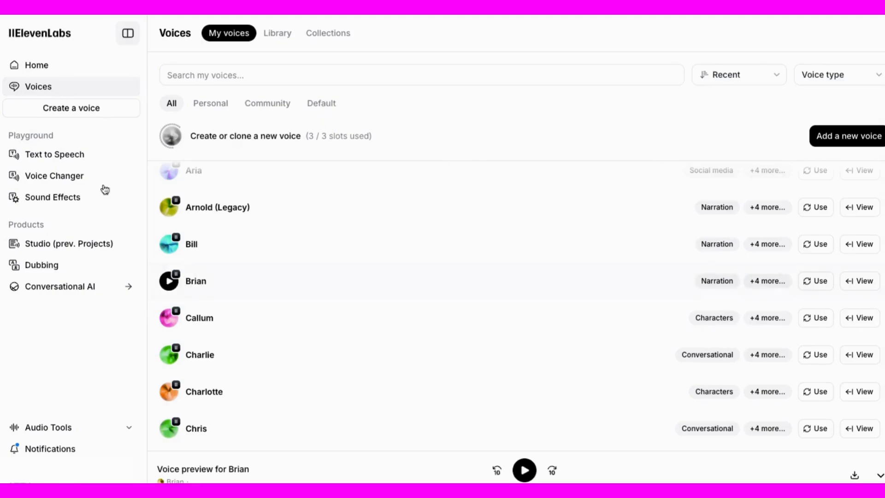
Open Text to Speech in ElevenLabs and set the voice to Brian.
{"action": "left_click", "coordinate": [46, 155]}
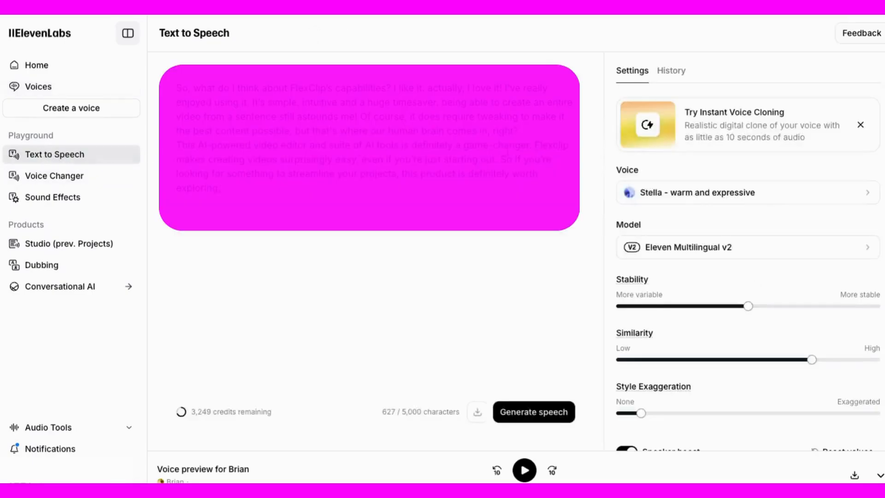
{"action": "left_click", "coordinate": [672, 192]}
{"action": "scroll", "coordinate": [670, 281], "scroll_direction": "down", "scroll_amount": 5}
{"action": "left_click", "coordinate": [647, 167]}
{"action": "type", "text": "Brian"}
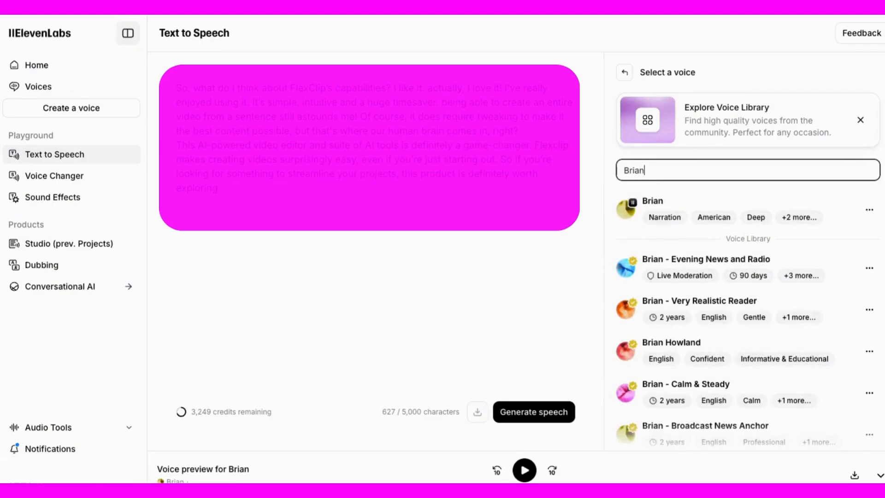
{"action": "left_click", "coordinate": [625, 222]}
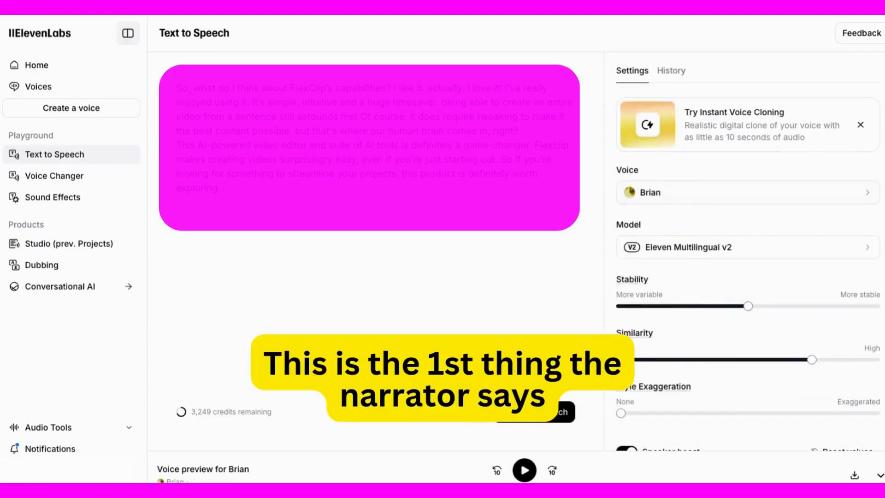
Replace the text with the opening narration, "Jenny and Tom were best friends" through "ready for a riddle challenge.", and generate and download its speech.
{"action": "key", "text": "BackSpace"}
{"action": "type", "text": "Jenny and Tom were best friends. They loved playing together, especially when it involved riddles! One sunny afternoon, they sat under a big oak tree, ready for a riddle challenge."}
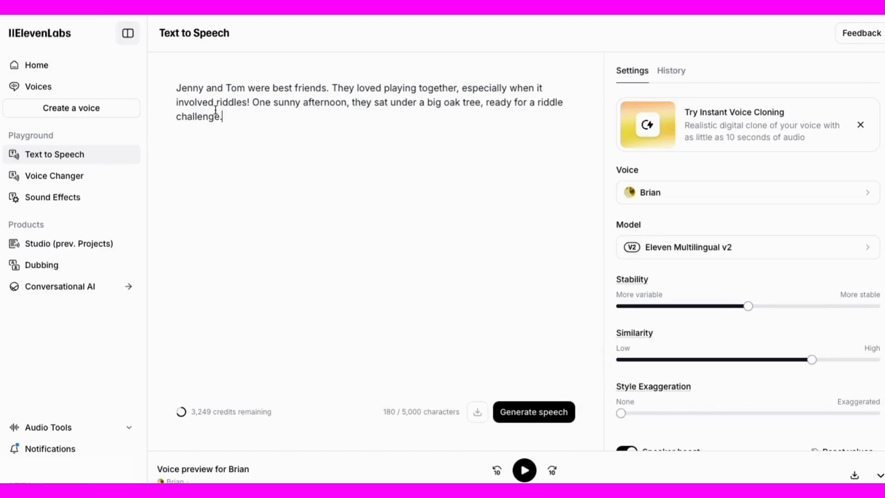
{"action": "left_click", "coordinate": [534, 413]}
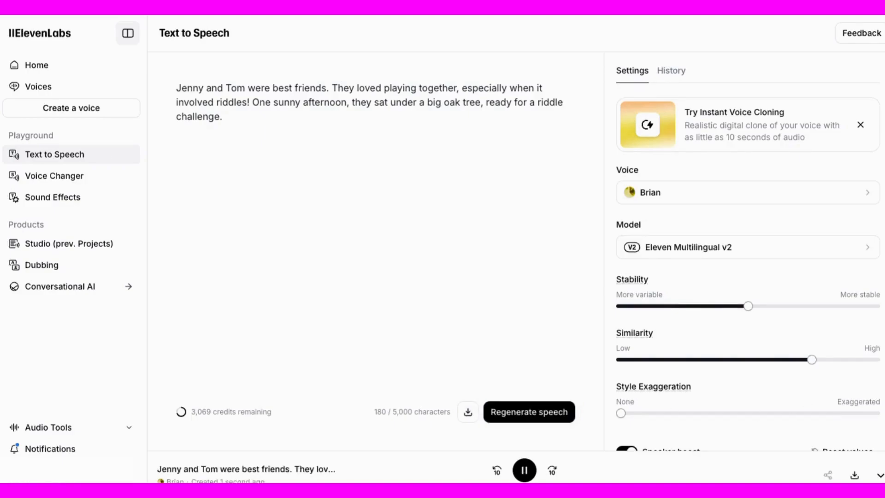
{"action": "left_click", "coordinate": [849, 470]}
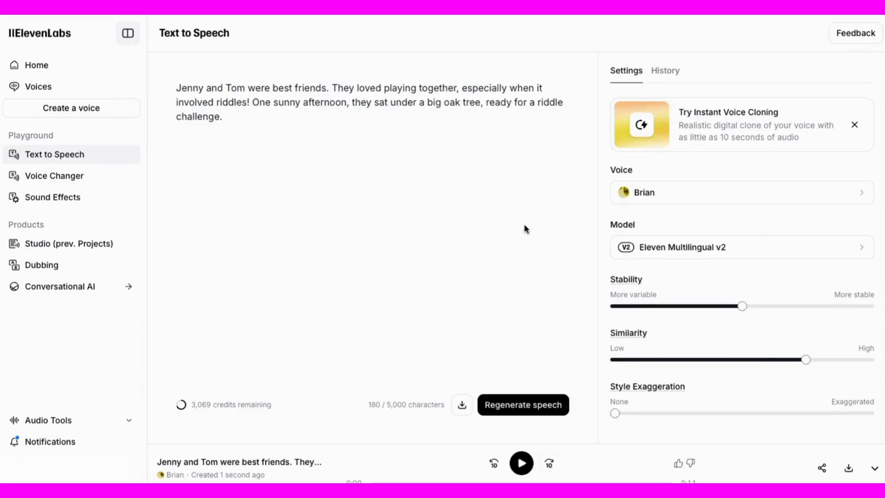
Replace the text with the closing narration, "Tom and Jenny high-fived" through "every time they got together.", and generate and download its speech.
{"action": "key", "text": "ctrl+a"}
{"action": "type", "text": "Tom and Jenny high-fived. Riddles were so much fun, especially with a friend! They decided to keep playing riddle games every time they got together."}
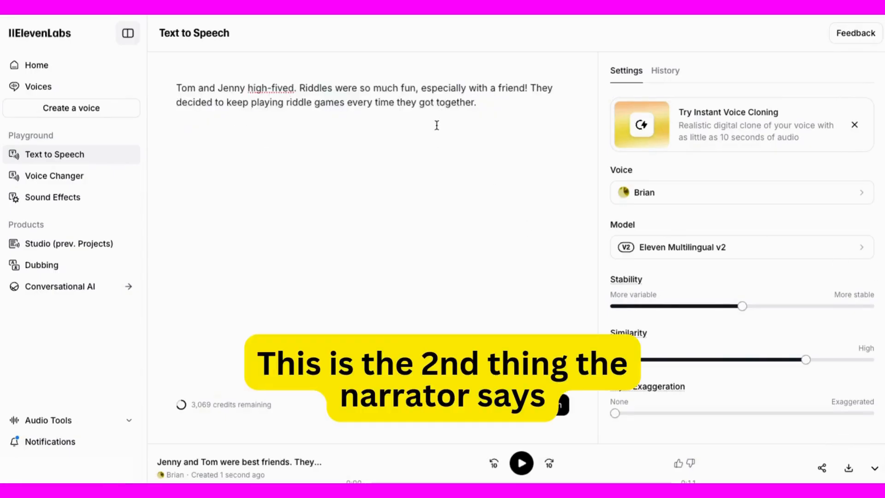
{"action": "left_click", "coordinate": [526, 405]}
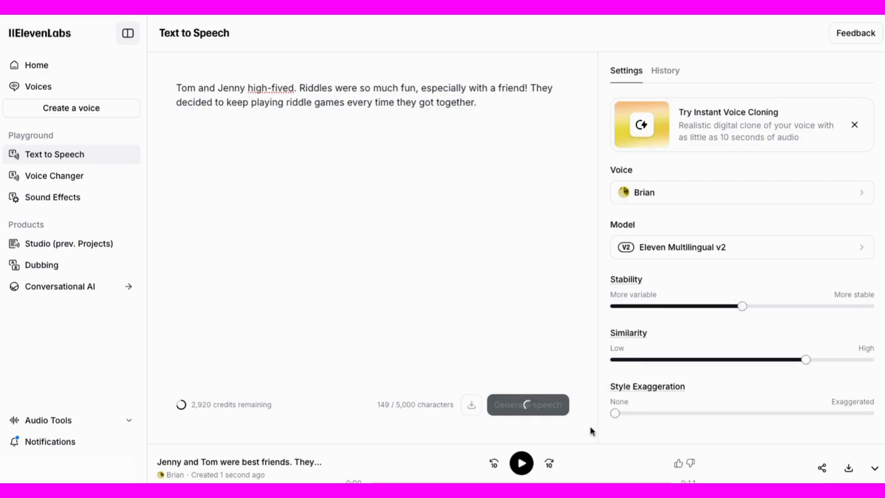
{"action": "left_click", "coordinate": [849, 468]}
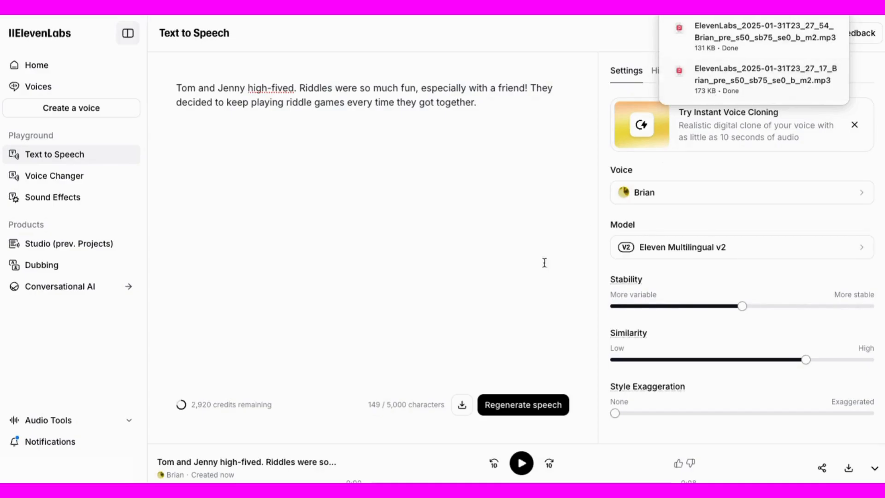
{"action": "key", "text": "super+Tab"}
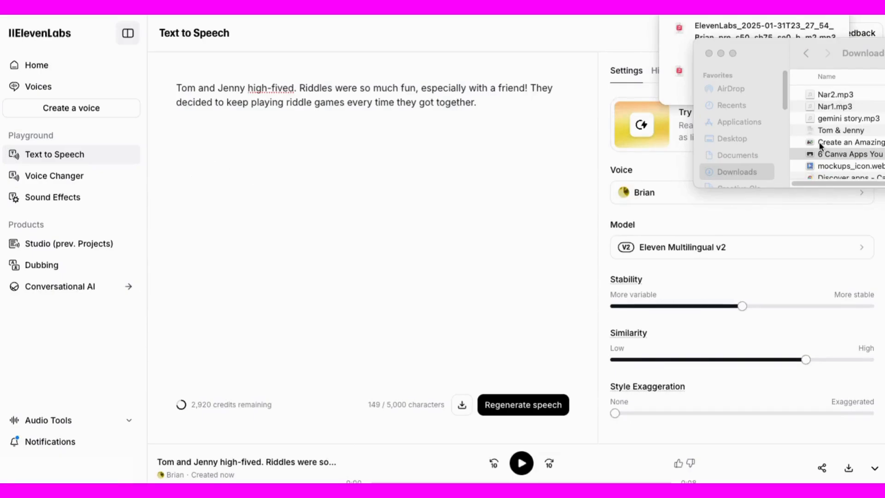
{"action": "left_click_drag", "start_coordinate": [772, 54], "coordinate": [884, 77]}
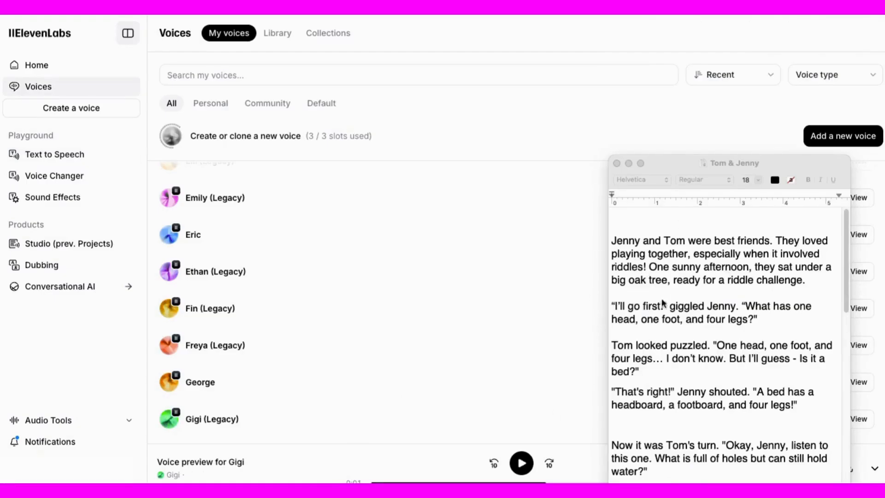
Put Jenny's line "I'll go first!" from the Tom & Jenny script into Text to Speech with the Gigi voice.
{"action": "left_click", "coordinate": [660, 308]}
{"action": "left_click_drag", "start_coordinate": [664, 305], "coordinate": [617, 307]}
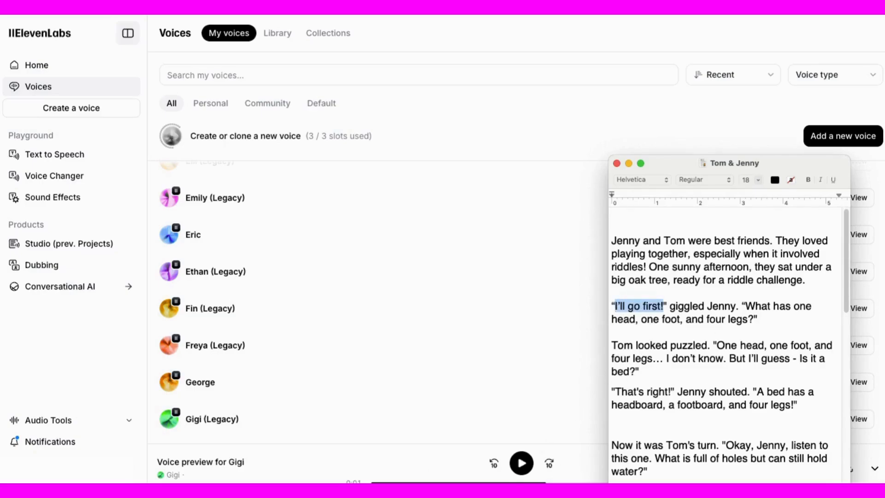
{"action": "left_click", "coordinate": [330, 245]}
{"action": "left_click", "coordinate": [56, 160]}
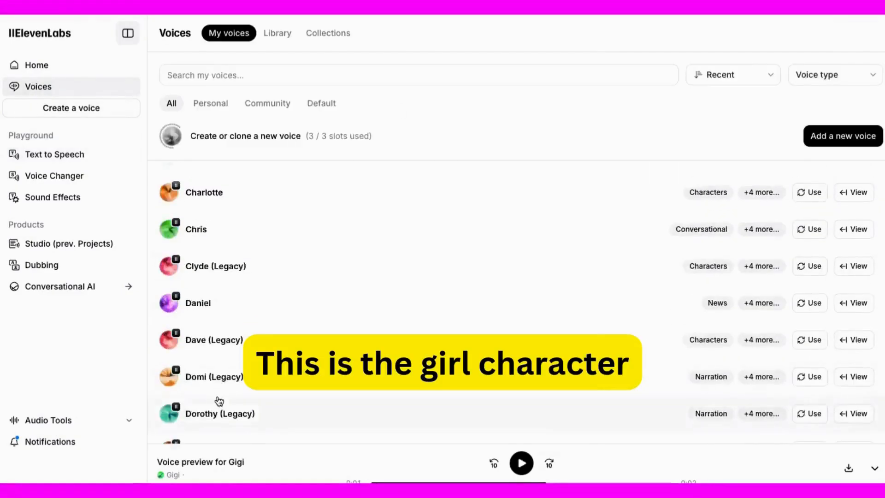
{"action": "scroll", "coordinate": [217, 399], "scroll_direction": "down", "scroll_amount": 9}
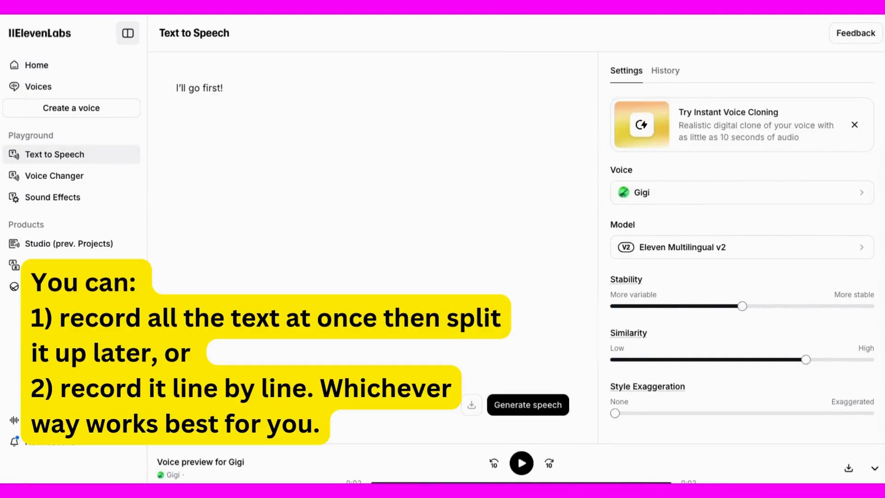
Add Jenny's remaining lines as separate paragraphs, from "What has one head, one foot, and four legs?" to "Is it an artichoke?".
{"action": "left_click", "coordinate": [254, 84]}
{"action": "type", "text": "What has one head, one foot, and four legs?"}
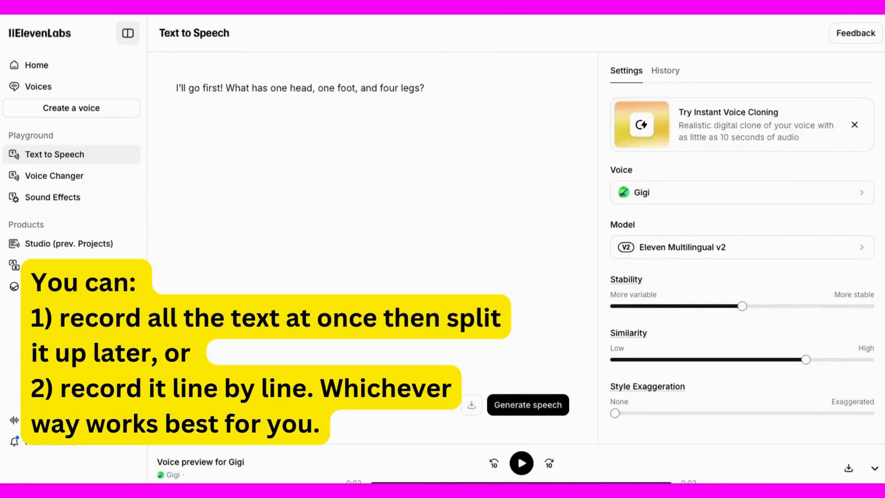
{"action": "type", "text": "That's right!"}
{"action": "type", "text": "A bed has a headboard, a footboard, and four legs!"}
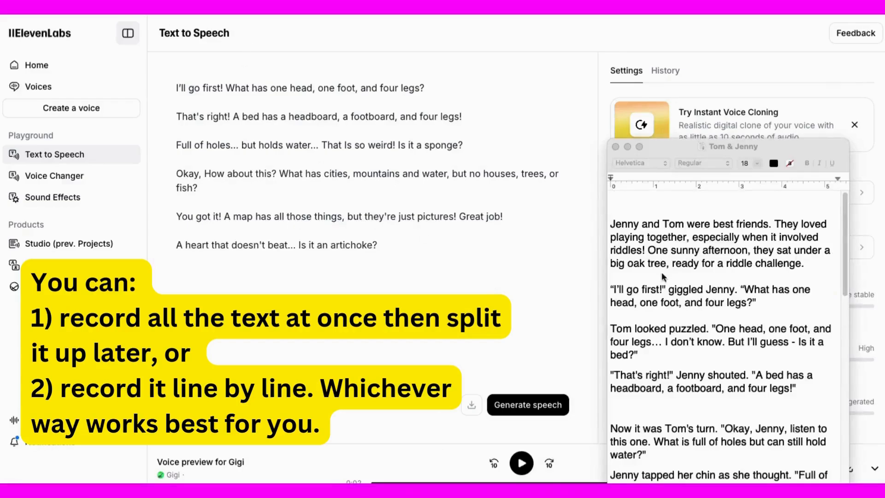
Compare Jenny's quoted lines in the Tom & Jenny script with the dialogue entered for speech.
{"action": "scroll", "coordinate": [664, 277], "scroll_direction": "down", "scroll_amount": 2}
{"action": "triple_click", "coordinate": [766, 287]}
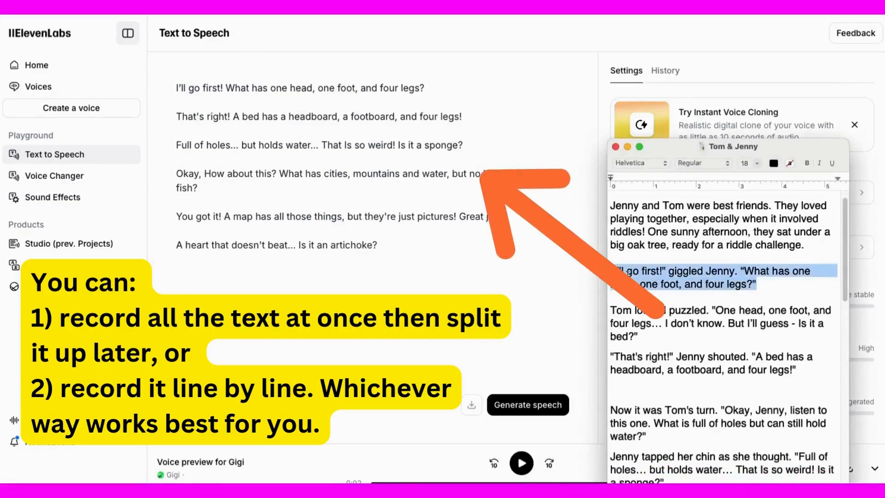
{"action": "left_click", "coordinate": [777, 285]}
{"action": "scroll", "coordinate": [692, 364], "scroll_direction": "down", "scroll_amount": 1}
{"action": "left_click_drag", "start_coordinate": [798, 357], "coordinate": [663, 376]}
{"action": "scroll", "coordinate": [719, 334], "scroll_direction": "down", "scroll_amount": 5}
{"action": "scroll", "coordinate": [705, 355], "scroll_direction": "down", "scroll_amount": 4}
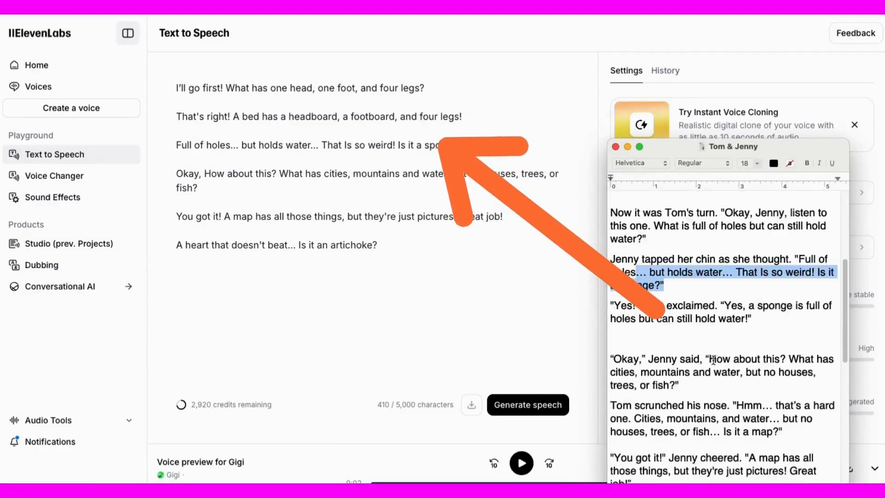
{"action": "left_click_drag", "start_coordinate": [615, 360], "coordinate": [666, 360]}
{"action": "left_click_drag", "start_coordinate": [204, 174], "coordinate": [264, 174]}
{"action": "left_click", "coordinate": [884, 458]}
{"action": "left_click", "coordinate": [626, 146]}
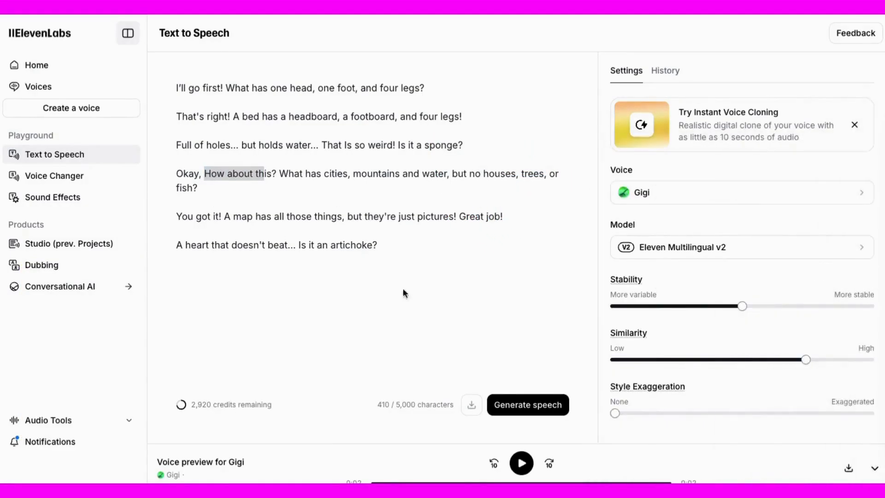
Generate the speech for Jenny's lines with the Gigi voice and download the audio.
{"action": "left_click", "coordinate": [528, 405]}
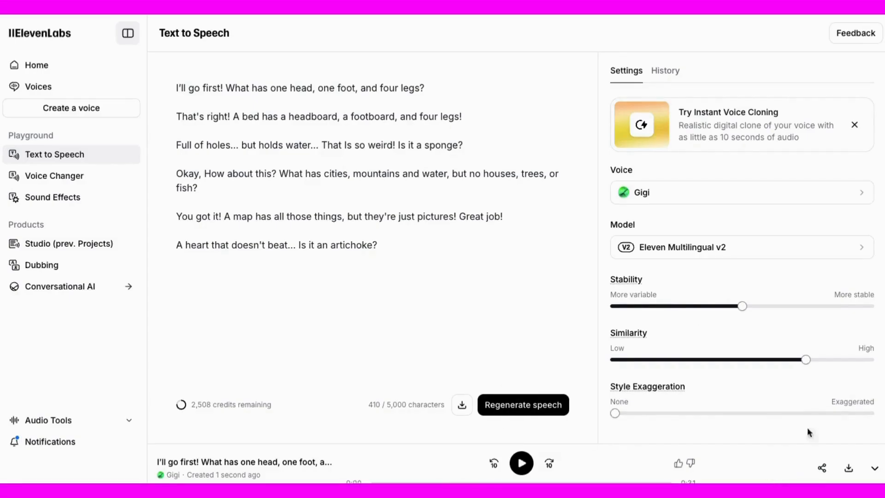
{"action": "left_click", "coordinate": [849, 468]}
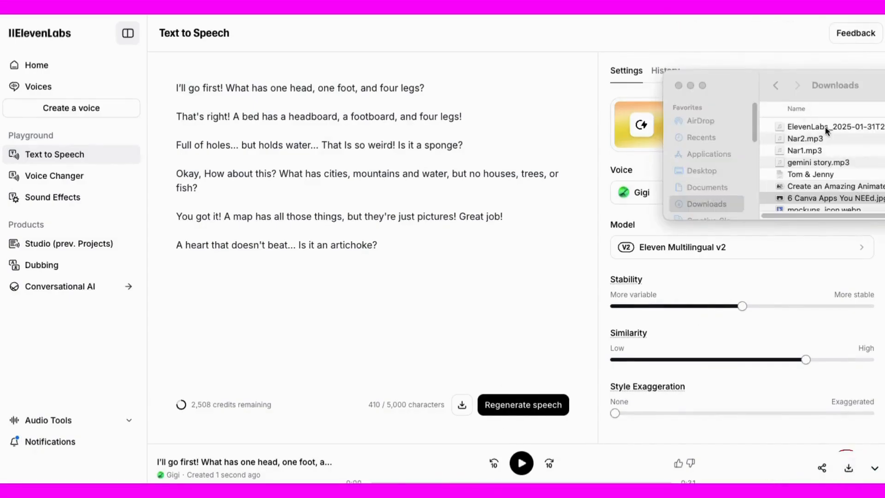
Rename the newly downloaded ElevenLabs audio file in the Downloads folder as Jenny.mp3.
{"action": "scroll", "coordinate": [826, 130], "scroll_direction": "down", "scroll_amount": 5}
{"action": "key", "text": "Return"}
{"action": "key", "text": "Escape"}
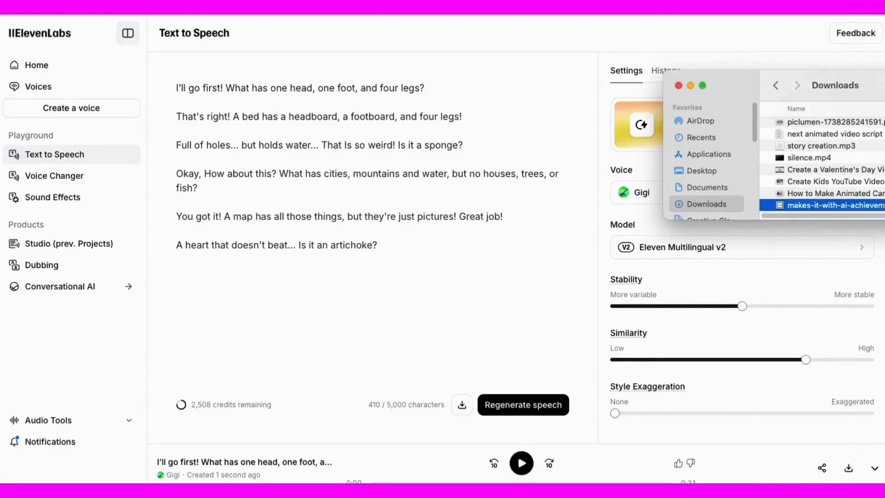
{"action": "scroll", "coordinate": [822, 129], "scroll_direction": "up", "scroll_amount": 5}
{"action": "left_click", "coordinate": [821, 127]}
{"action": "key", "text": "Return"}
{"action": "type", "text": "Nar2"}
{"action": "key", "text": "Return"}
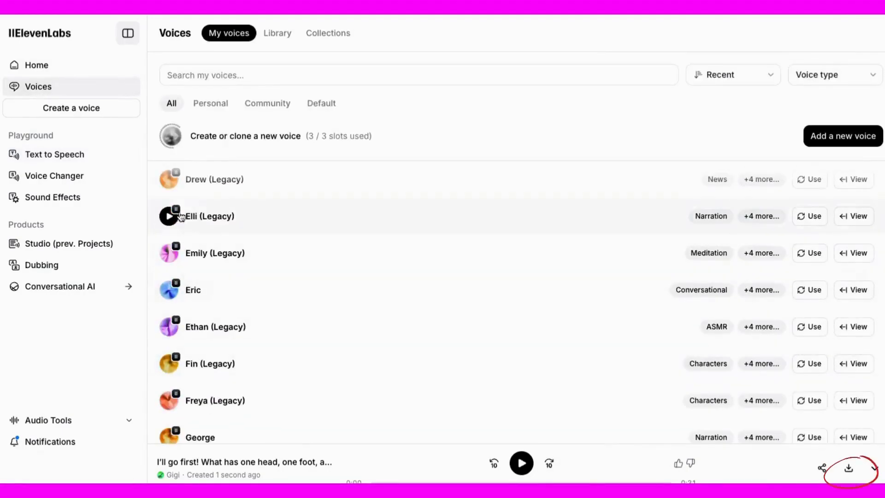
Preview the Elli voice, then generate and download Tom's lines with it, from "One head, one foot, and four legs" to "clubs, and spades!".
{"action": "left_click", "coordinate": [168, 215]}
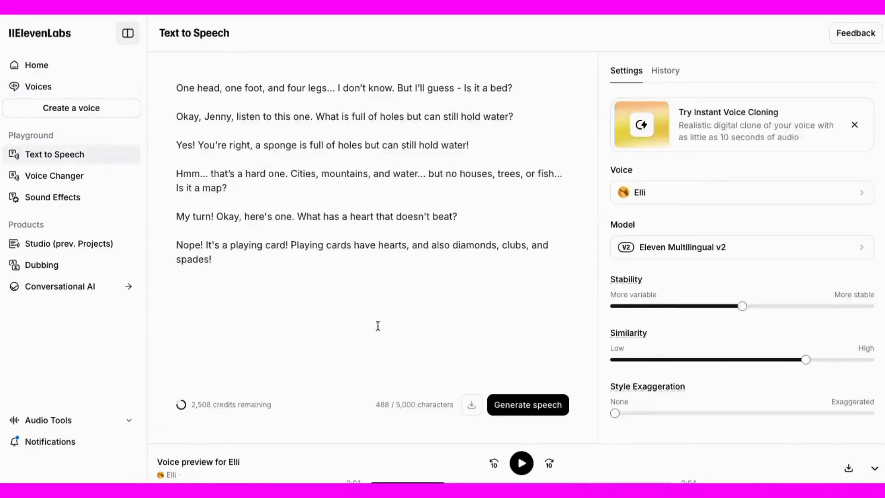
{"action": "left_click", "coordinate": [528, 405]}
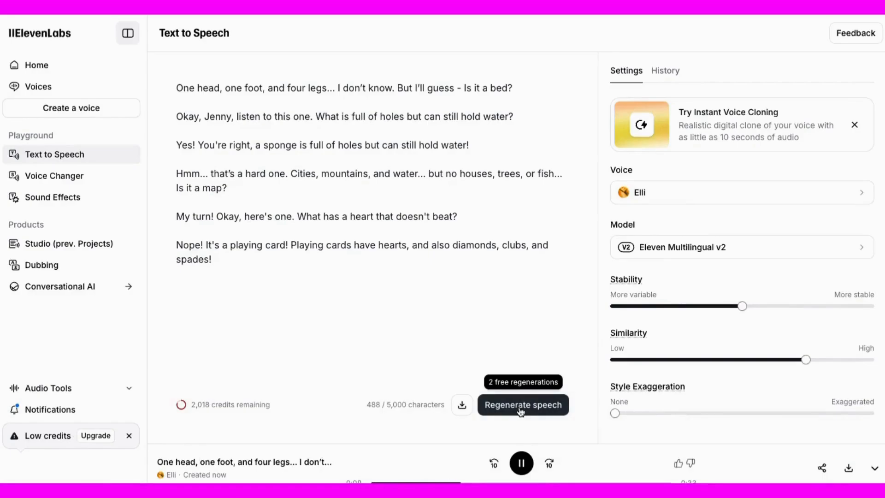
{"action": "left_click", "coordinate": [851, 468]}
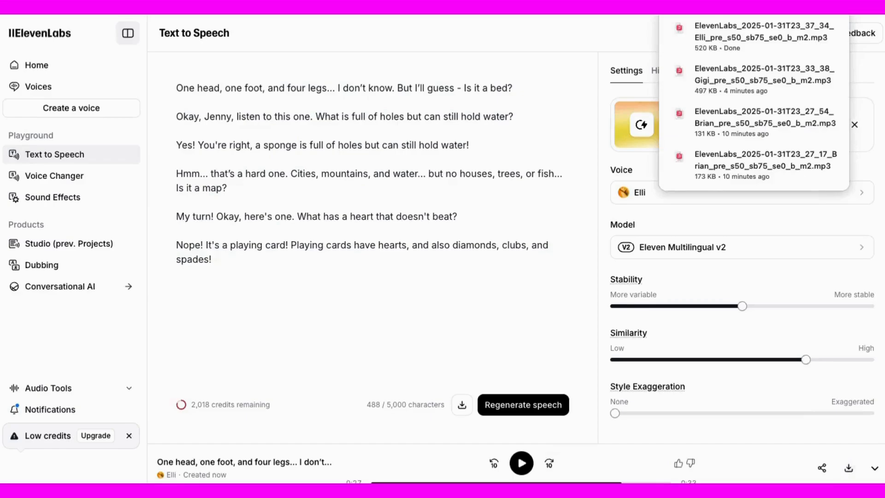
Rename the downloaded Elli audio file in the Downloads folder as Tom.mp3.
{"action": "key", "text": "Return"}
{"action": "type", "text": "Tom.mp3"}
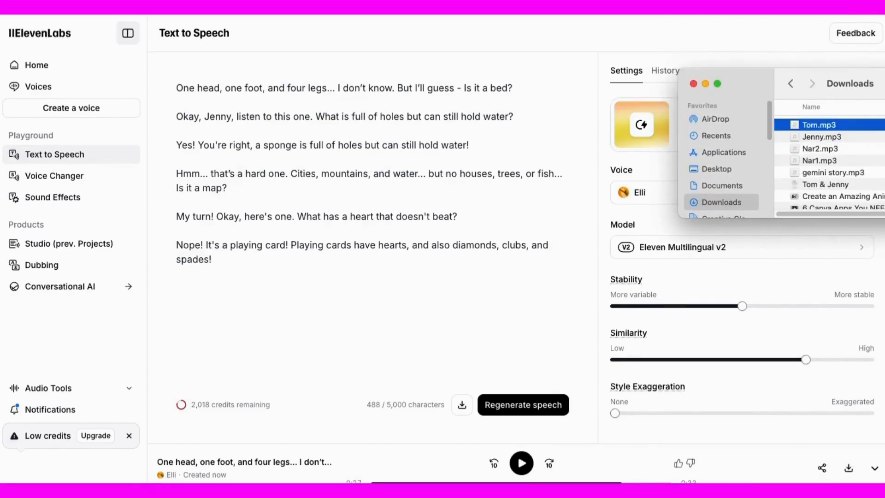
Confirm the Tom.mp3 file name and move the Downloads window out of the way.
{"action": "key", "text": "Return"}
{"action": "left_click_drag", "start_coordinate": [765, 79], "coordinate": [884, 67]}
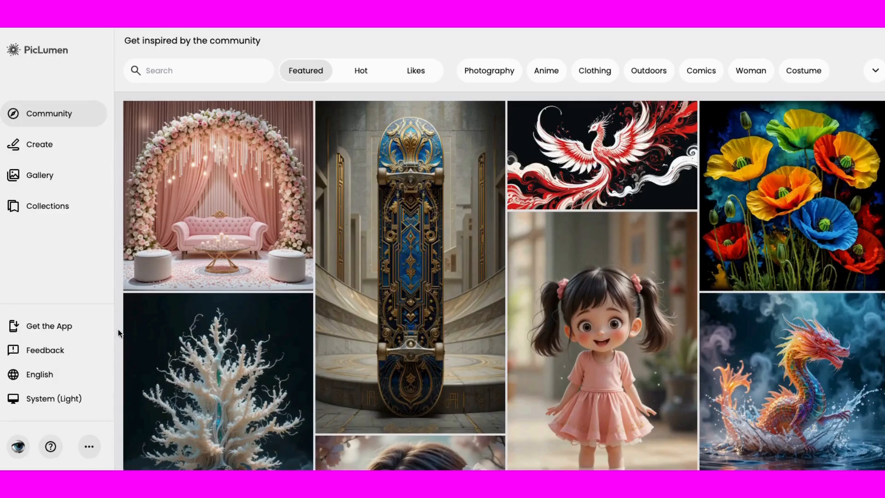
On PicLumen's image creation page, enter the prompt "create a colorful kids school playground in a cartoon illustration 2d style".
{"action": "scroll", "coordinate": [118, 330], "scroll_direction": "down", "scroll_amount": 12}
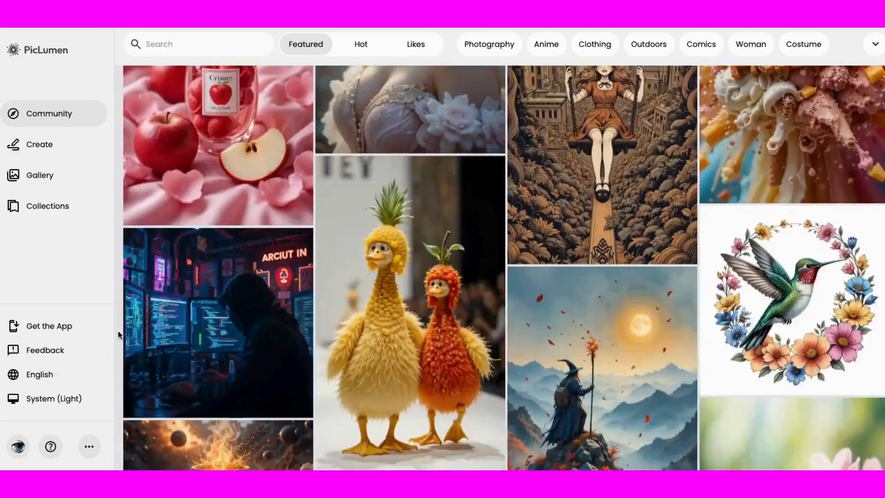
{"action": "scroll", "coordinate": [119, 333], "scroll_direction": "down", "scroll_amount": 6}
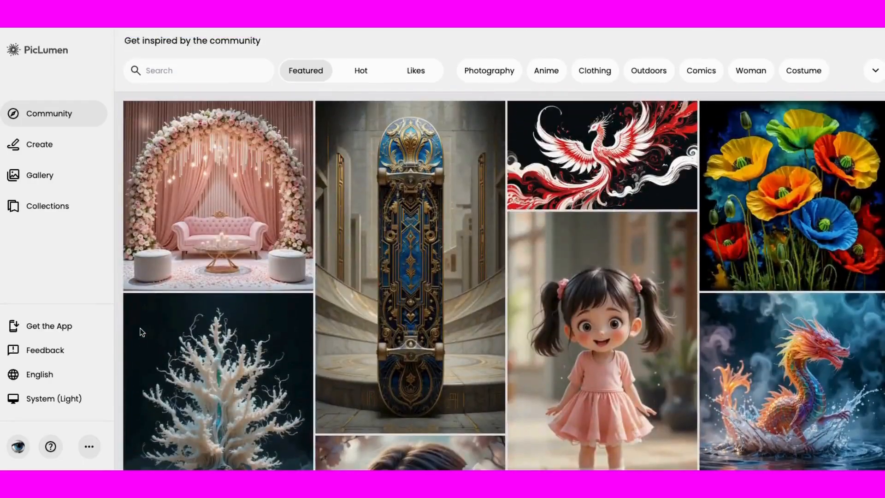
{"action": "left_click", "coordinate": [45, 145]}
{"action": "scroll", "coordinate": [260, 396], "scroll_direction": "down", "scroll_amount": 6}
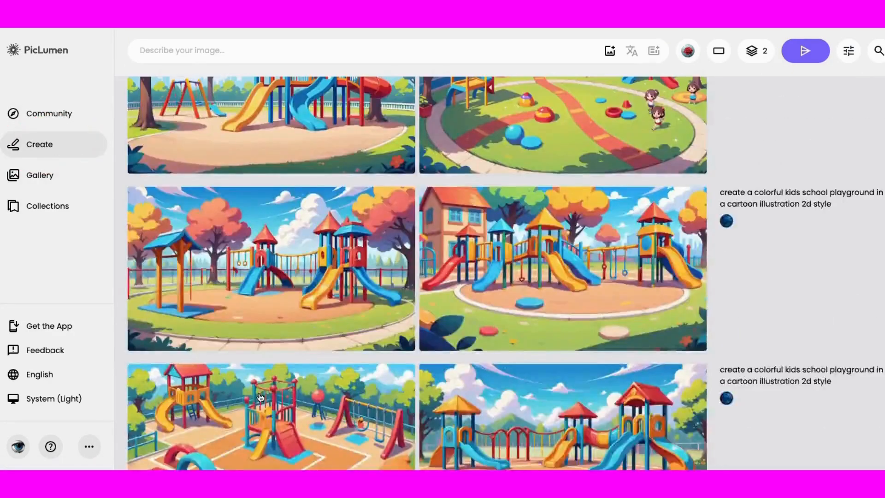
{"action": "scroll", "coordinate": [260, 396], "scroll_direction": "up", "scroll_amount": 5}
{"action": "scroll", "coordinate": [258, 392], "scroll_direction": "up", "scroll_amount": 1}
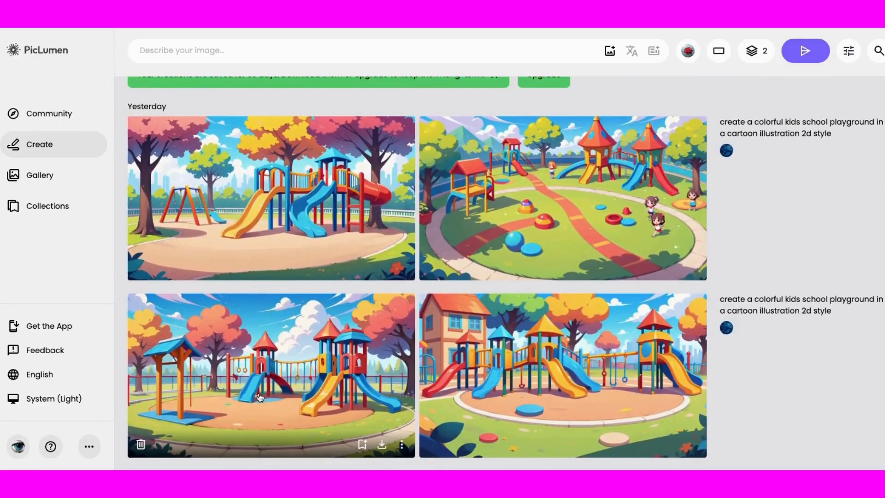
{"action": "scroll", "coordinate": [260, 397], "scroll_direction": "up", "scroll_amount": 1}
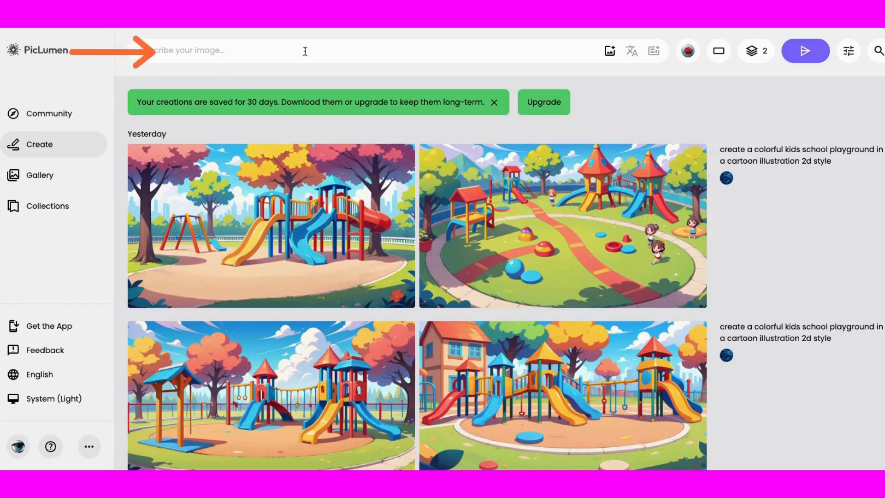
{"action": "left_click", "coordinate": [159, 50]}
{"action": "type", "text": "create a colorful kids school playground in a cartoon illustration 2d style"}
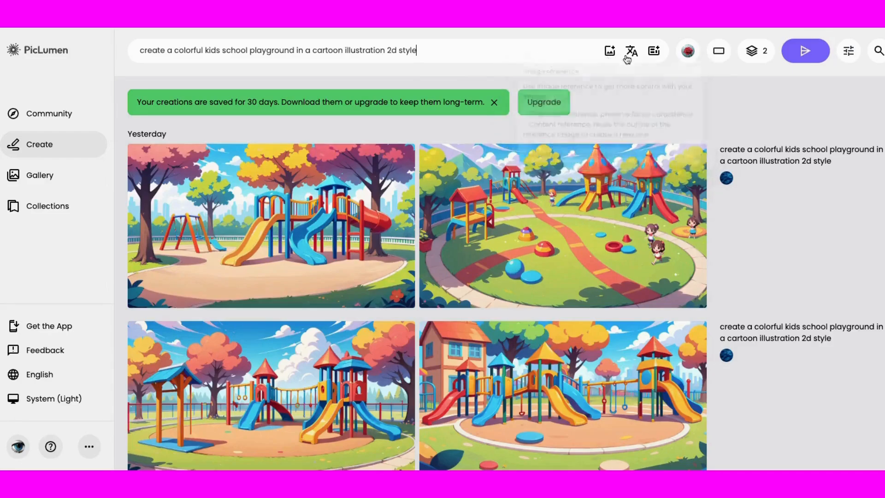
Generate two 16:9 images from the prompt with the PicLumen Anime V2 model.
{"action": "left_click", "coordinate": [688, 51]}
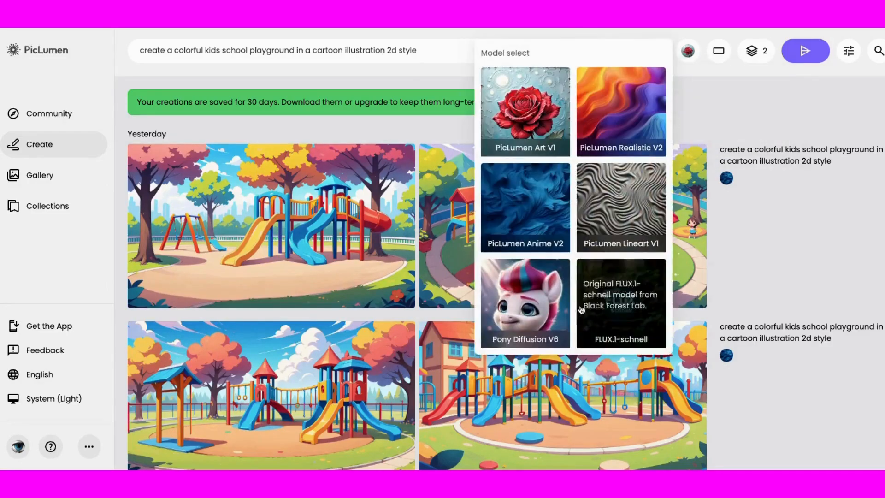
{"action": "left_click", "coordinate": [515, 209]}
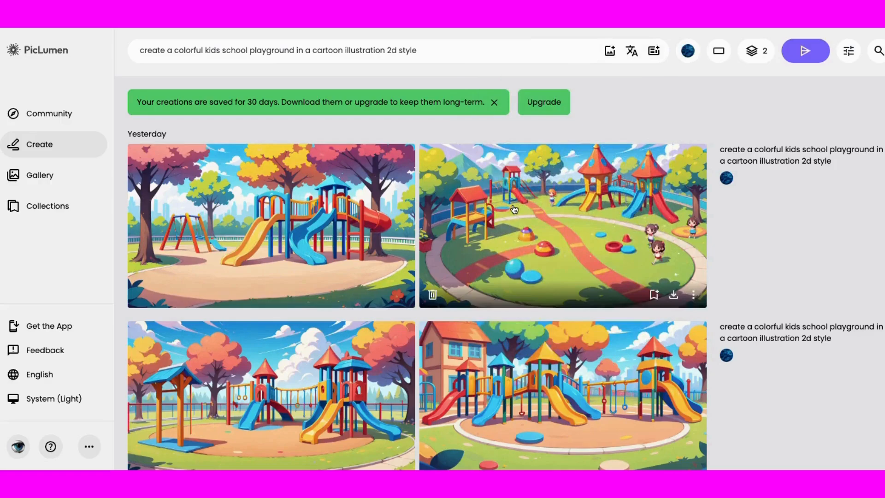
{"action": "left_click", "coordinate": [719, 51]}
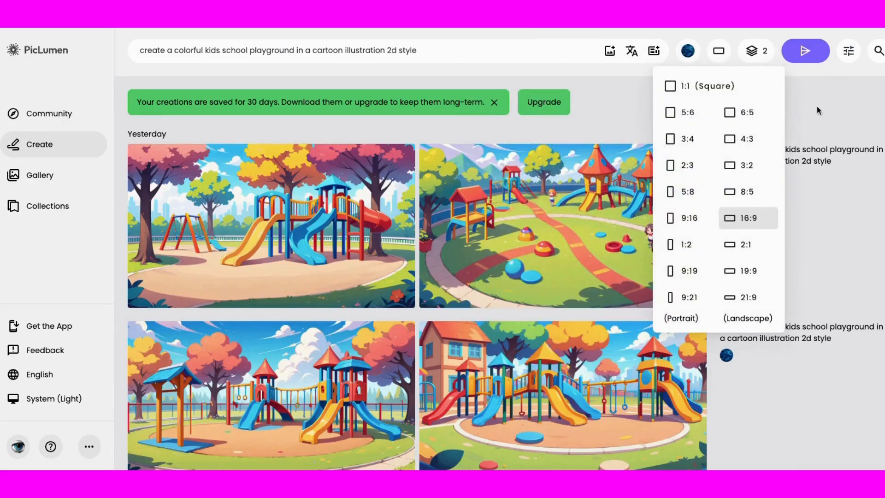
{"action": "left_click", "coordinate": [754, 51]}
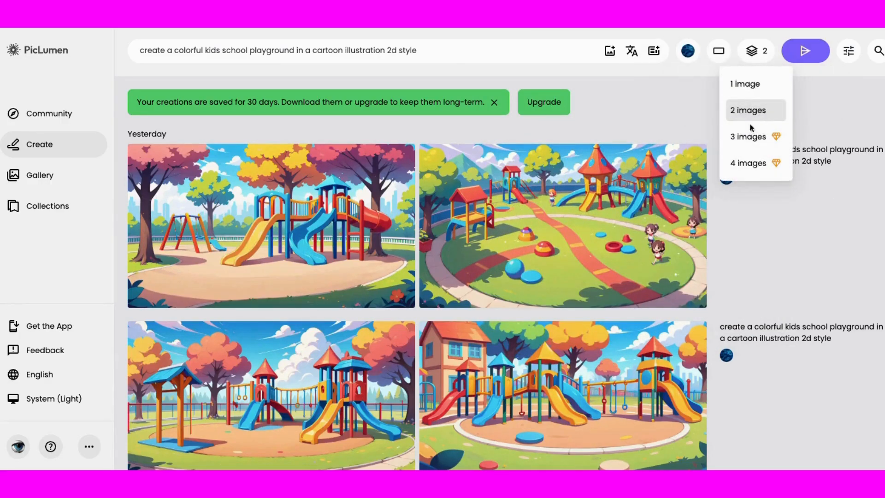
{"action": "left_click", "coordinate": [800, 51]}
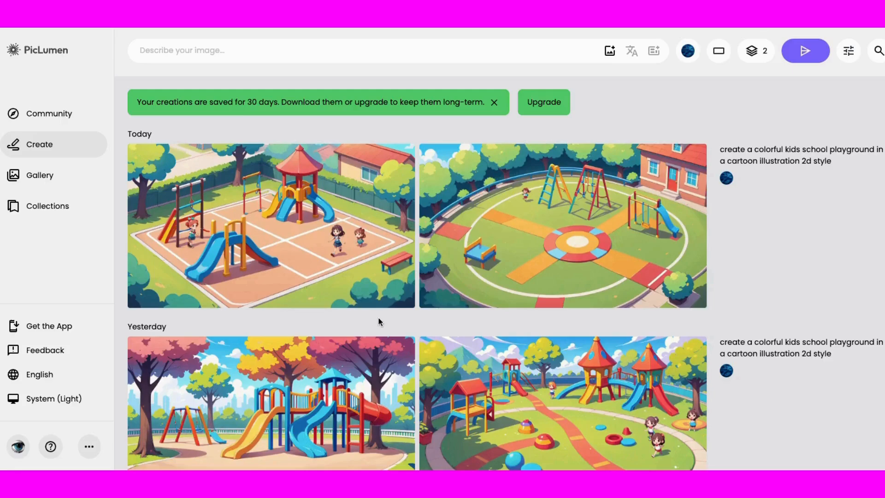
Download the first of the new playground images, the one with the court and blue slide.
{"action": "mouse_move", "coordinate": [382, 300]}
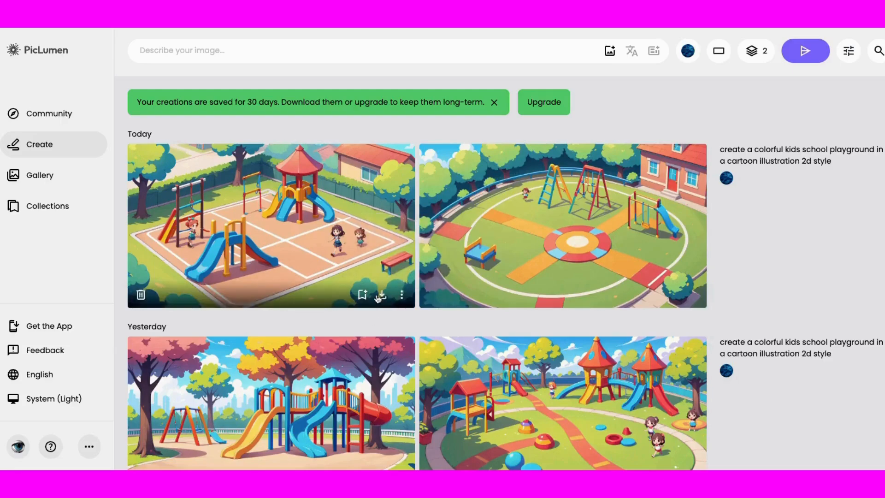
{"action": "left_click", "coordinate": [402, 297]}
{"action": "left_click", "coordinate": [382, 296]}
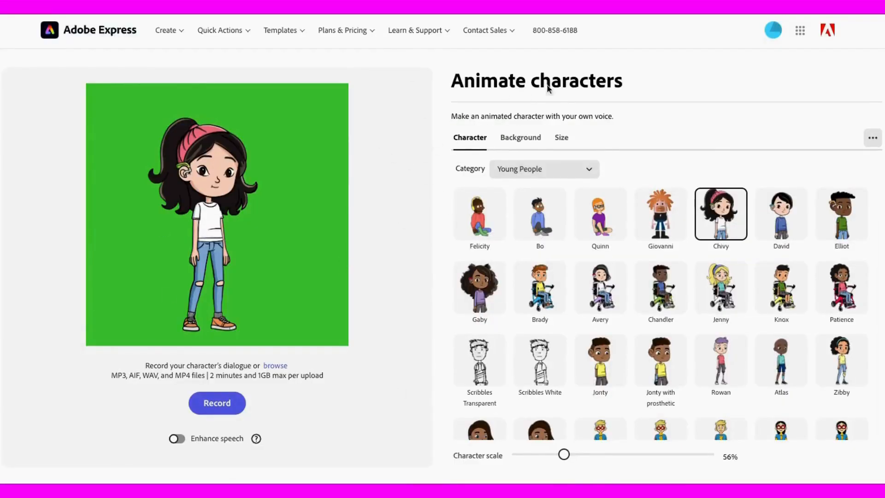
In Adobe Express Animate characters, choose Lenny from Professional People, scale him to 78% and center him in the frame.
{"action": "scroll", "coordinate": [633, 336], "scroll_direction": "down", "scroll_amount": 3}
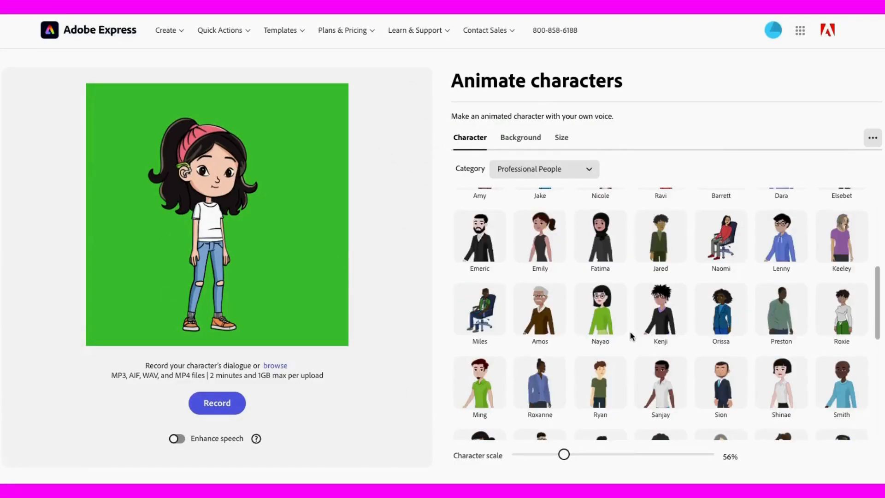
{"action": "left_click", "coordinate": [781, 236]}
{"action": "left_click_drag", "start_coordinate": [263, 304], "coordinate": [293, 343]}
{"action": "left_click_drag", "start_coordinate": [217, 265], "coordinate": [202, 234]}
{"action": "left_click_drag", "start_coordinate": [277, 311], "coordinate": [294, 337]}
{"action": "left_click_drag", "start_coordinate": [238, 261], "coordinate": [231, 261]}
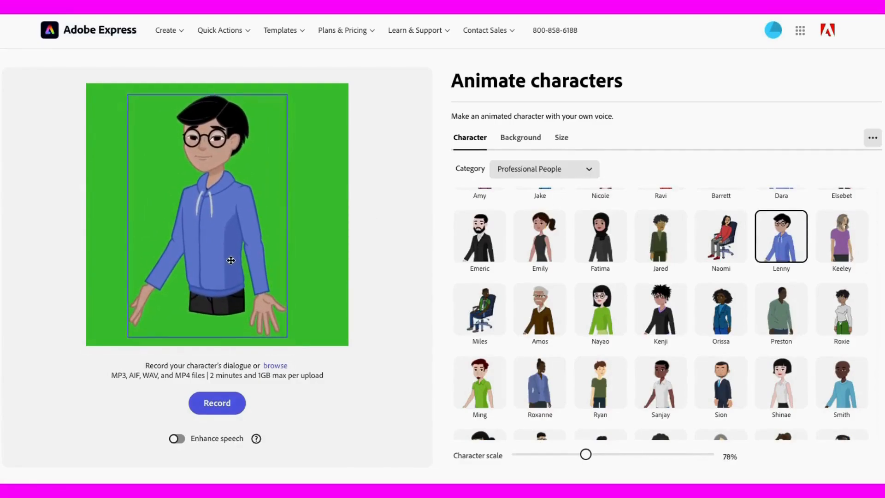
Check the background and size options, and animate Lenny with Nar1.mp3 as dialogue, playing the preview.
{"action": "left_click", "coordinate": [521, 138]}
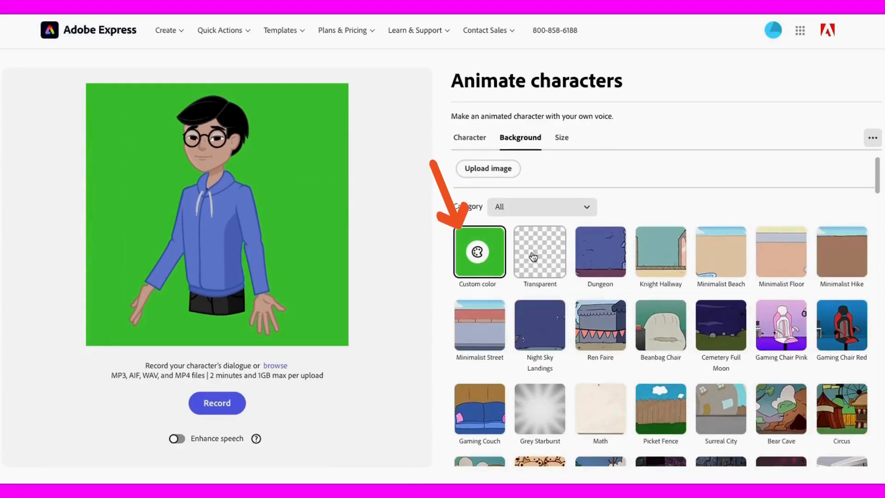
{"action": "left_click", "coordinate": [561, 138]}
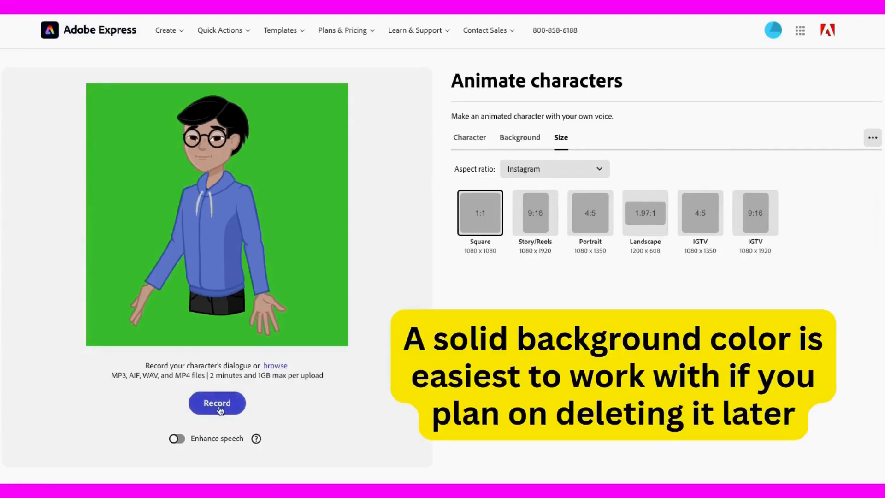
{"action": "left_click", "coordinate": [274, 366]}
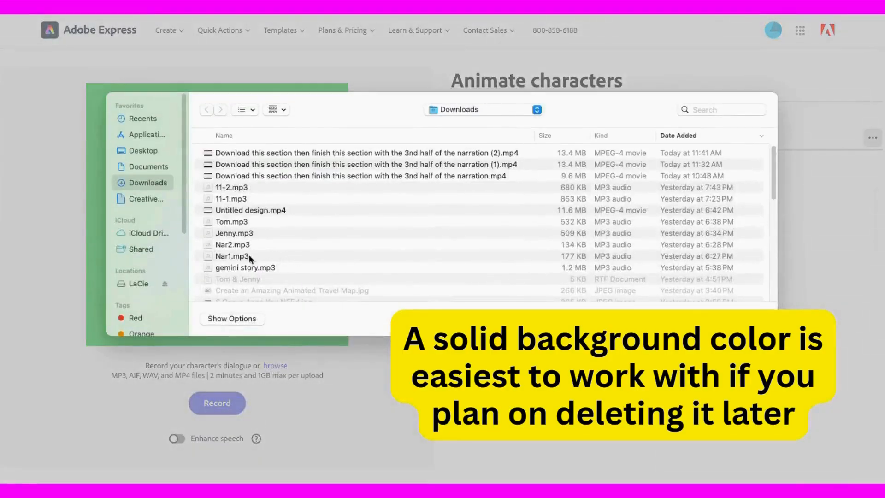
{"action": "left_click", "coordinate": [235, 257]}
{"action": "left_click", "coordinate": [745, 317]}
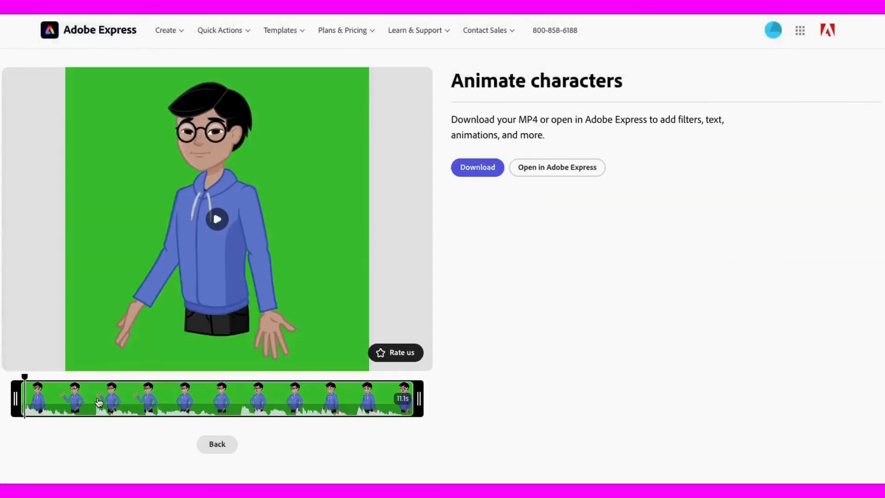
{"action": "left_click", "coordinate": [214, 225]}
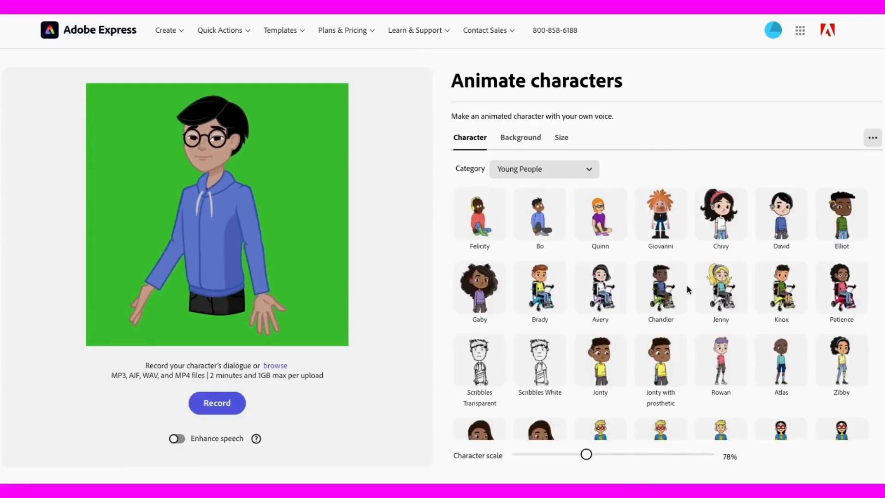
Choose the Chivy character from Young People, scale her to 64% and center her on the green background.
{"action": "left_click", "coordinate": [722, 220]}
{"action": "left_click_drag", "start_coordinate": [276, 87], "coordinate": [235, 125]}
{"action": "left_click_drag", "start_coordinate": [185, 183], "coordinate": [199, 154]}
{"action": "left_click_drag", "start_coordinate": [250, 314], "coordinate": [263, 338]}
{"action": "left_click_drag", "start_coordinate": [220, 257], "coordinate": [230, 258]}
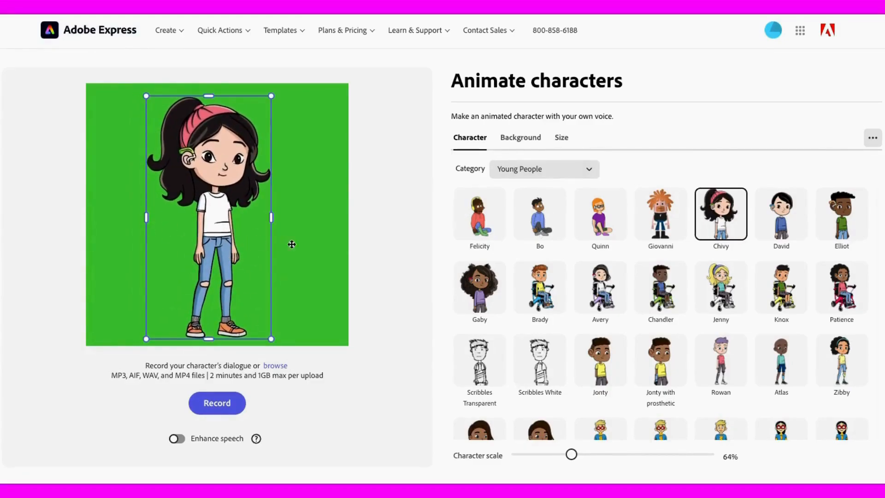
Upload Jenny.mp3 as Chivy's dialogue and play the resulting animation.
{"action": "left_click", "coordinate": [276, 366]}
{"action": "left_click", "coordinate": [235, 257]}
{"action": "left_click", "coordinate": [740, 318]}
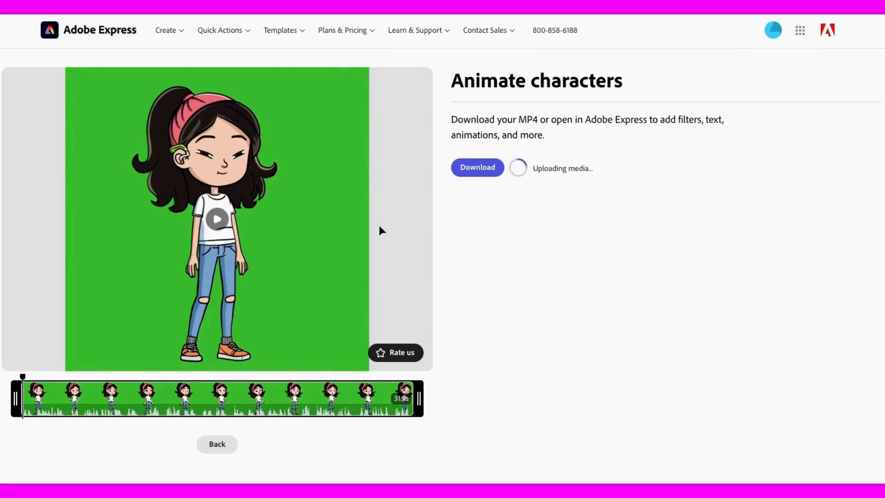
{"action": "left_click", "coordinate": [218, 220]}
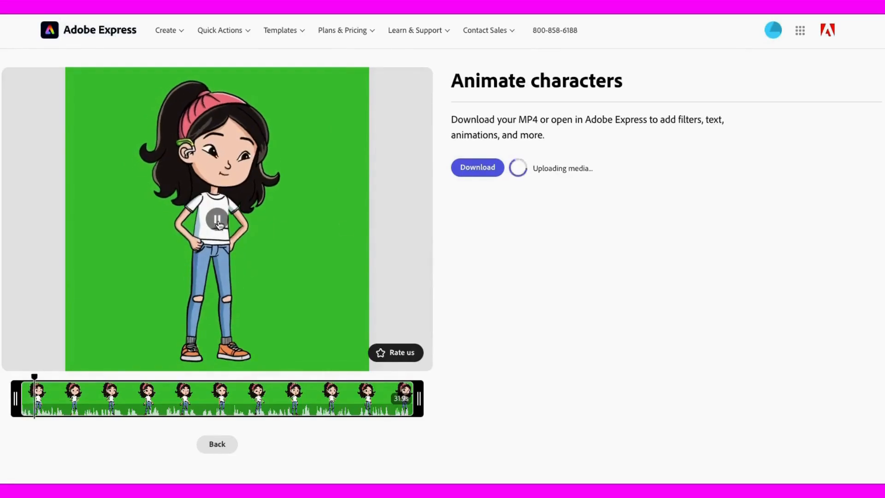
Download the talking Chivy animation and return to the character setup.
{"action": "left_click", "coordinate": [478, 167]}
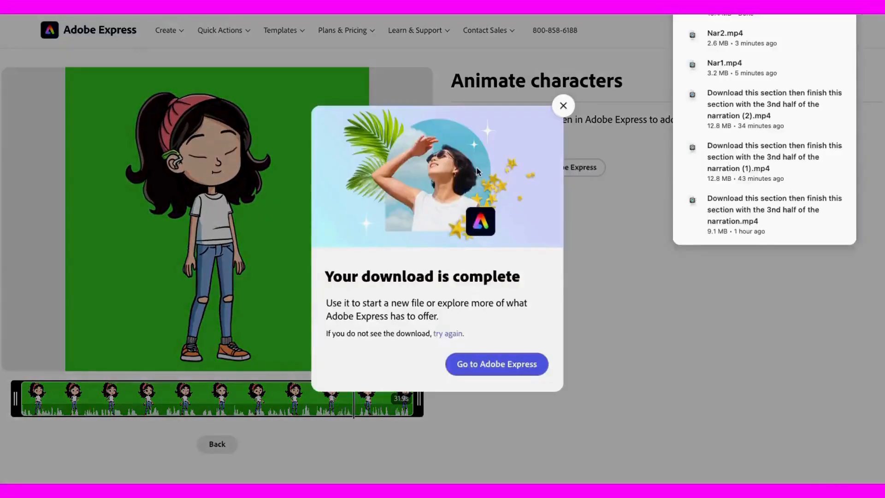
{"action": "left_click", "coordinate": [563, 105]}
{"action": "left_click", "coordinate": [216, 445]}
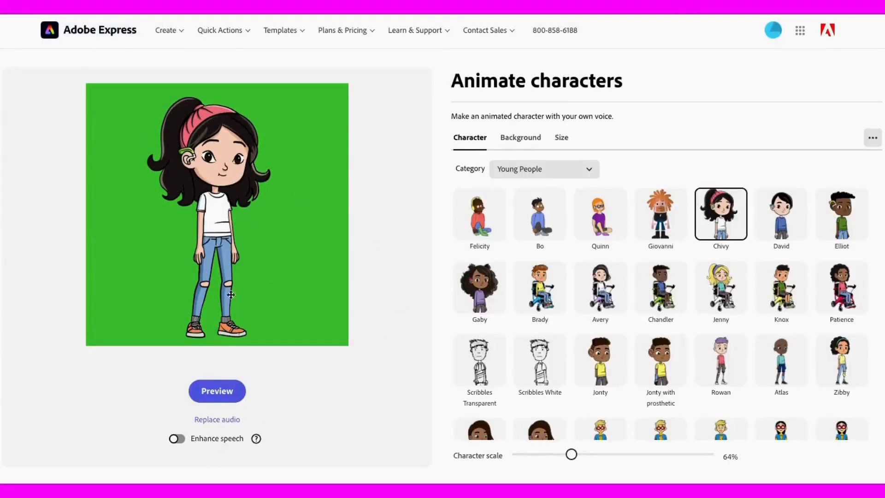
Replace Chivy's audio with silence.mp3 and download the silent animation.
{"action": "left_click", "coordinate": [224, 419]}
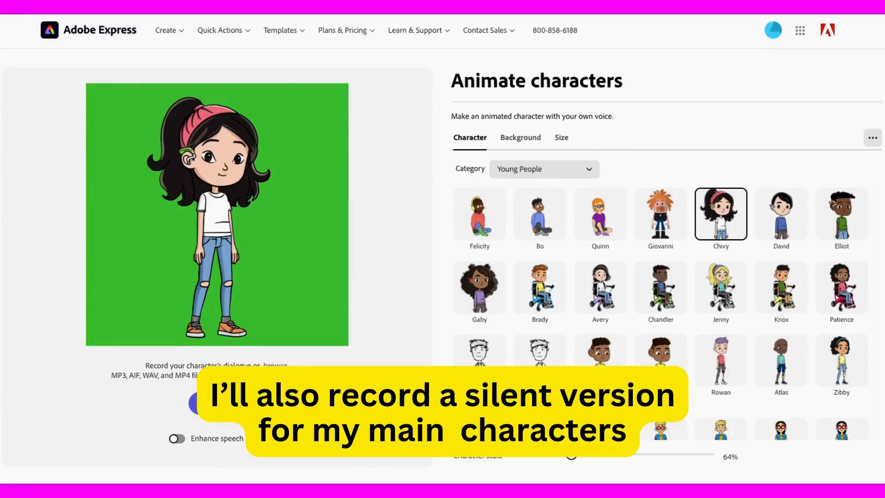
{"action": "left_click", "coordinate": [275, 366]}
{"action": "left_click", "coordinate": [229, 153]}
{"action": "left_click", "coordinate": [752, 319]}
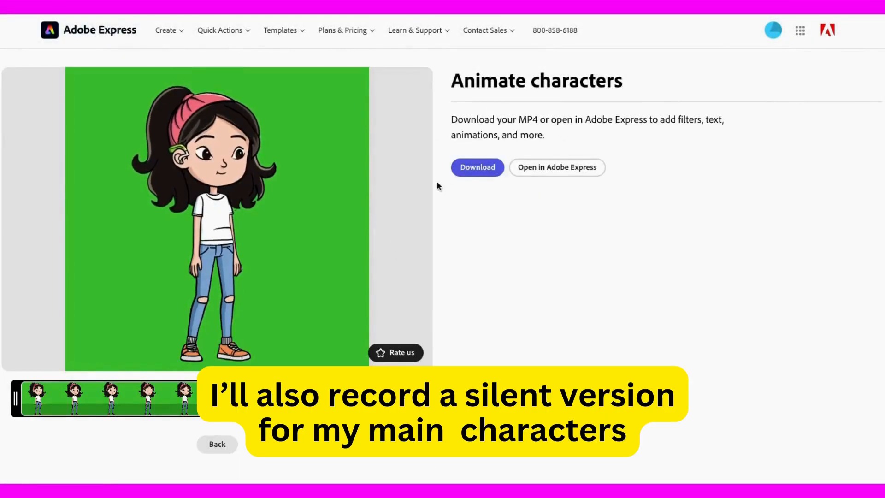
{"action": "left_click", "coordinate": [478, 167]}
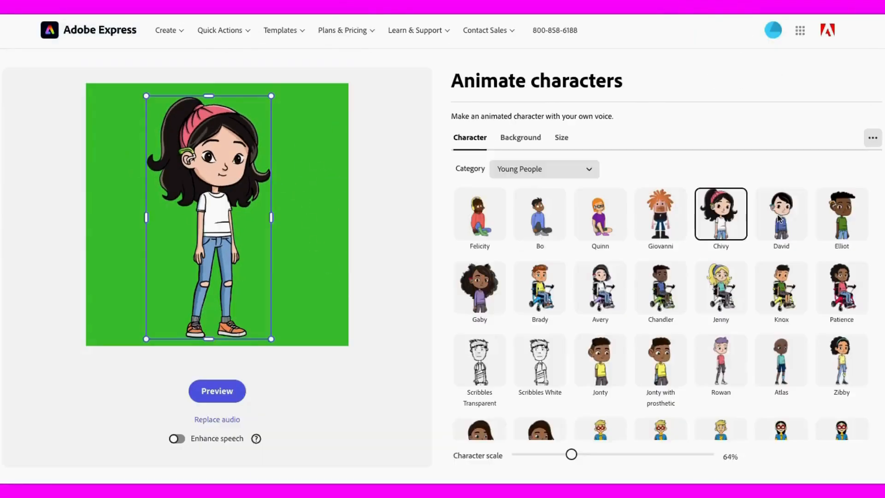
Switch to the David character, scale him to 68% and position him within the green frame.
{"action": "left_click", "coordinate": [781, 214]}
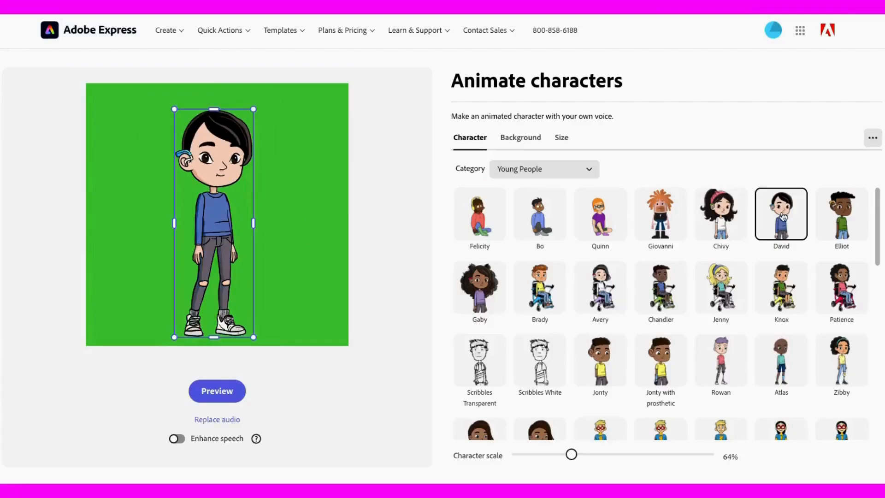
{"action": "left_click_drag", "start_coordinate": [209, 197], "coordinate": [209, 185]}
{"action": "mouse_move", "coordinate": [252, 325]}
{"action": "left_mouse_down"}
{"action": "mouse_move", "coordinate": [261, 349]}
{"action": "mouse_move", "coordinate": [257, 339]}
{"action": "left_mouse_up"}
{"action": "left_click_drag", "start_coordinate": [210, 317], "coordinate": [206, 313]}
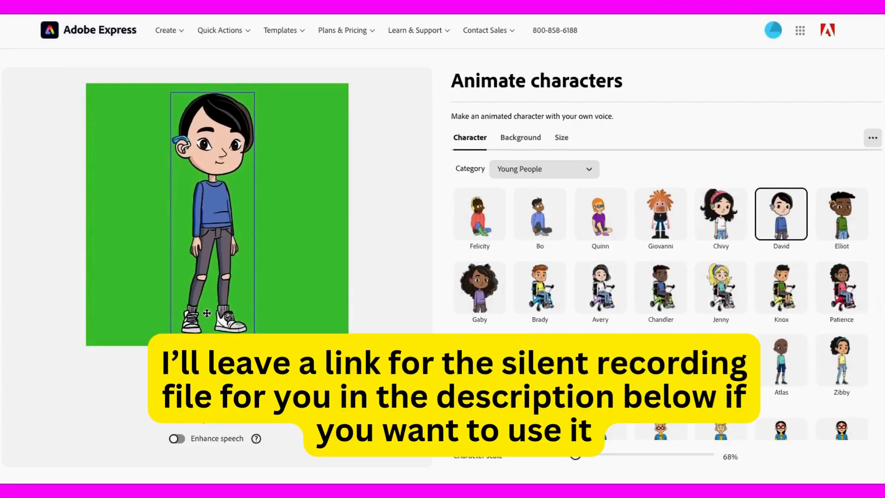
Replace the audio with Tom.mp3 as David's dialogue.
{"action": "left_click", "coordinate": [219, 425]}
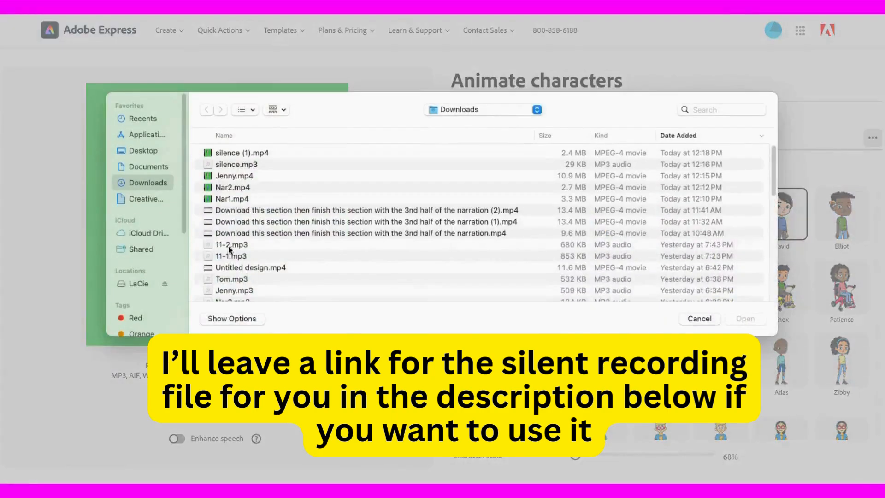
{"action": "left_click", "coordinate": [226, 280]}
{"action": "left_click", "coordinate": [740, 322]}
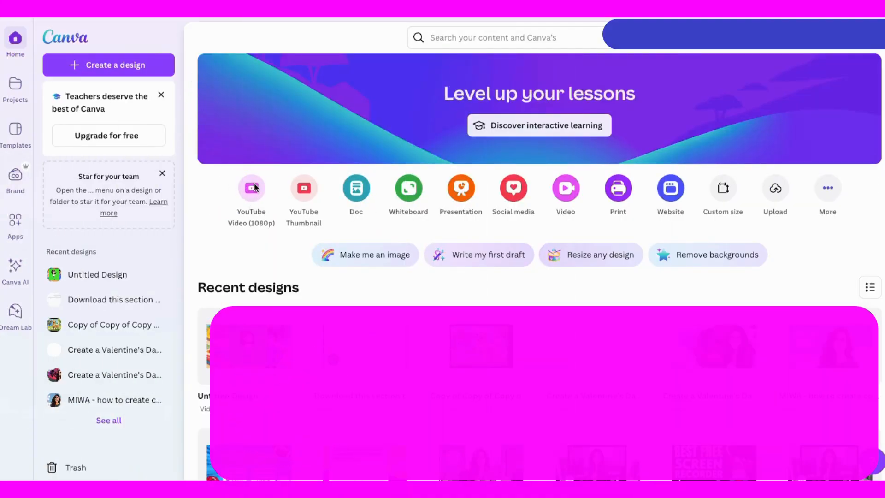
In Canva, create a YouTube Video (1080p) design, add three blank pages and return to the first page.
{"action": "left_click", "coordinate": [249, 189]}
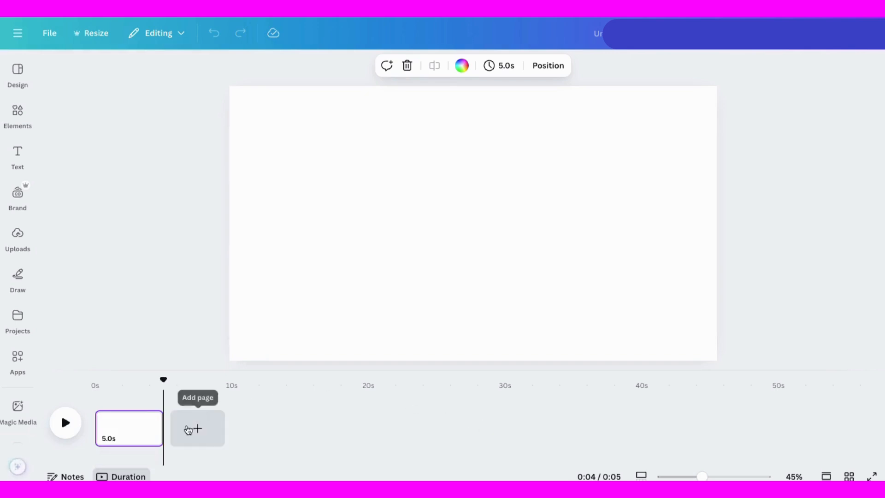
{"action": "left_click", "coordinate": [191, 428]}
{"action": "left_click", "coordinate": [261, 438]}
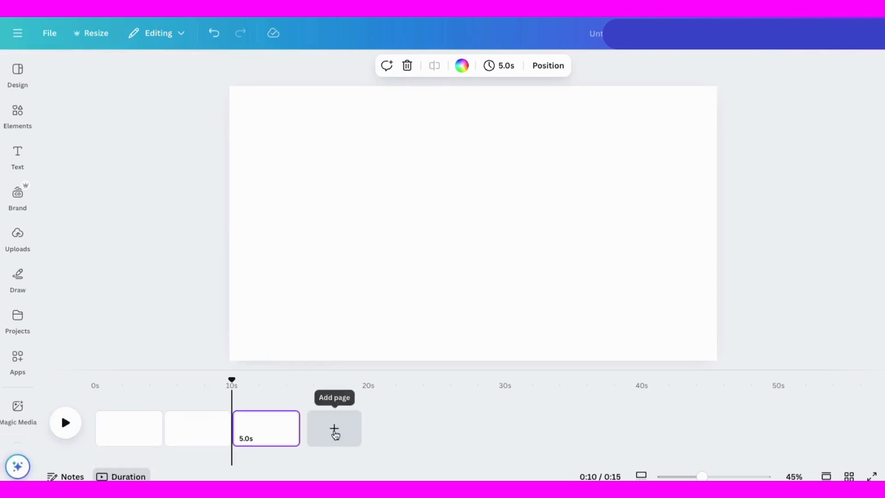
{"action": "left_click", "coordinate": [336, 431]}
{"action": "left_click", "coordinate": [126, 438]}
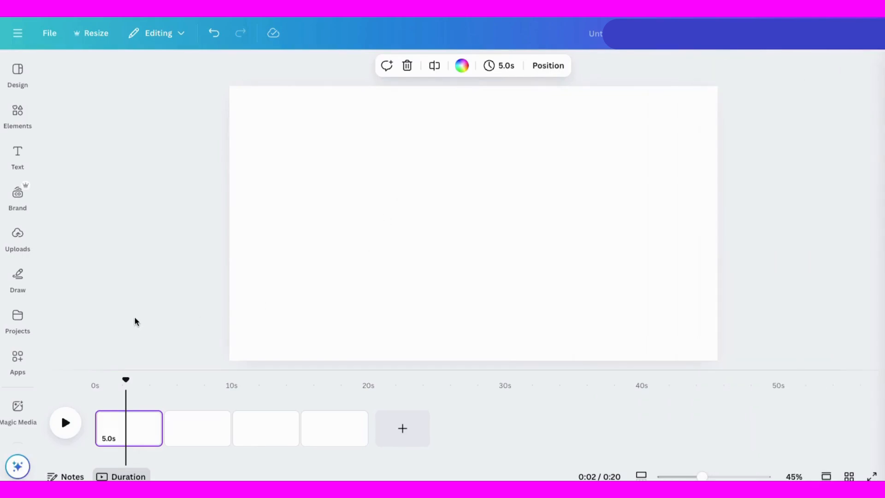
Add the uploaded 11-second David video to the first page, placed on its right side and enlarged to nearly full page height.
{"action": "left_click", "coordinate": [18, 234]}
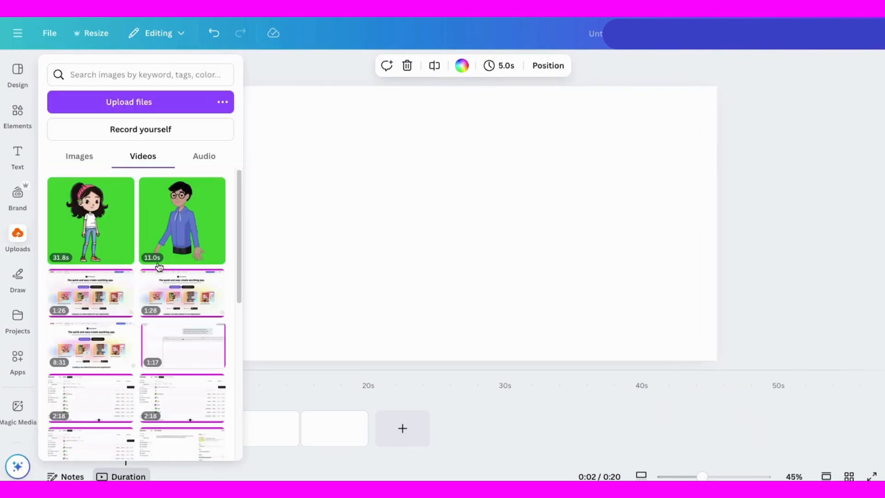
{"action": "left_click", "coordinate": [180, 227]}
{"action": "left_click", "coordinate": [499, 213]}
{"action": "left_click_drag", "start_coordinate": [498, 261], "coordinate": [604, 284]}
{"action": "left_click_drag", "start_coordinate": [471, 136], "coordinate": [419, 87]}
{"action": "left_click", "coordinate": [555, 225]}
{"action": "left_click_drag", "start_coordinate": [475, 284], "coordinate": [477, 287]}
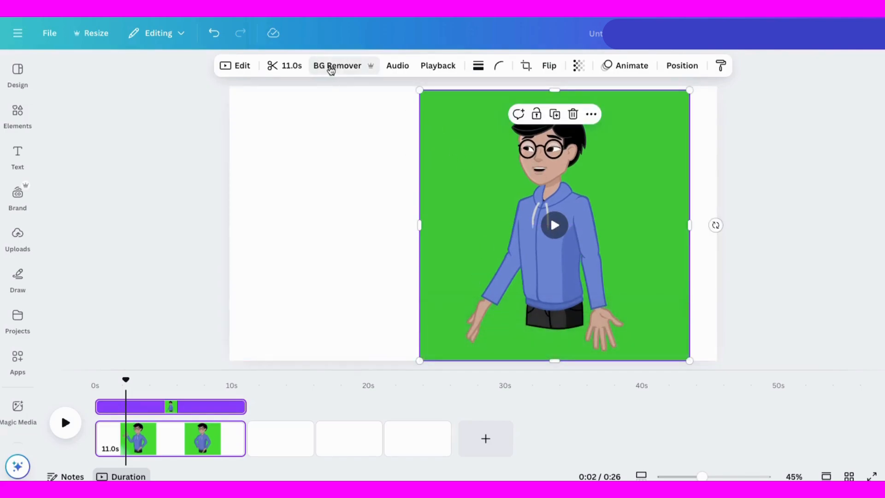
Remove the green background from the David video, shift it toward the page's lower-right corner and enlarge it slightly.
{"action": "left_click", "coordinate": [330, 66]}
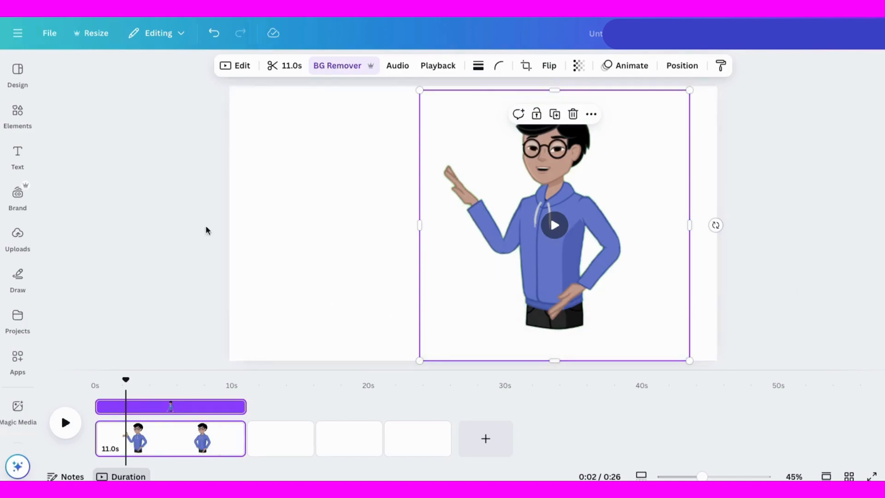
{"action": "left_click", "coordinate": [178, 357]}
{"action": "left_click_drag", "start_coordinate": [567, 277], "coordinate": [590, 288]}
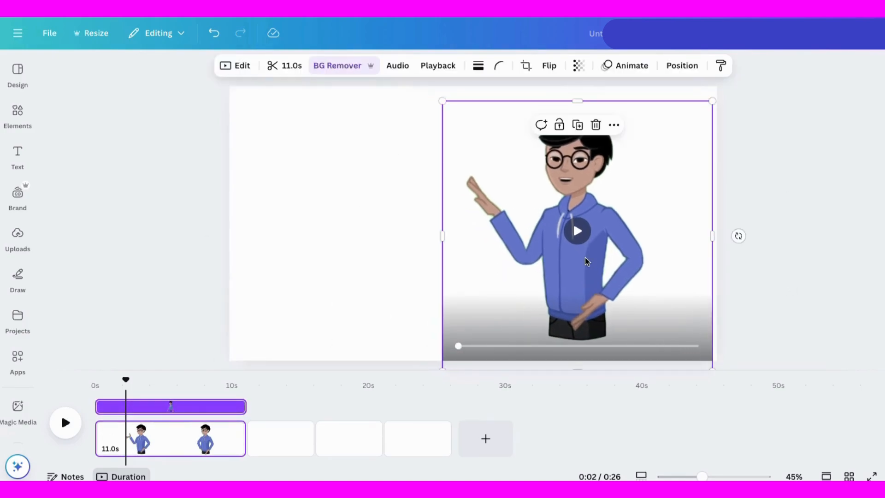
{"action": "left_click_drag", "start_coordinate": [444, 105], "coordinate": [421, 86]}
Add the uploaded playground image with the orange court and enlarge it to cover the whole page.
{"action": "left_click", "coordinate": [18, 239]}
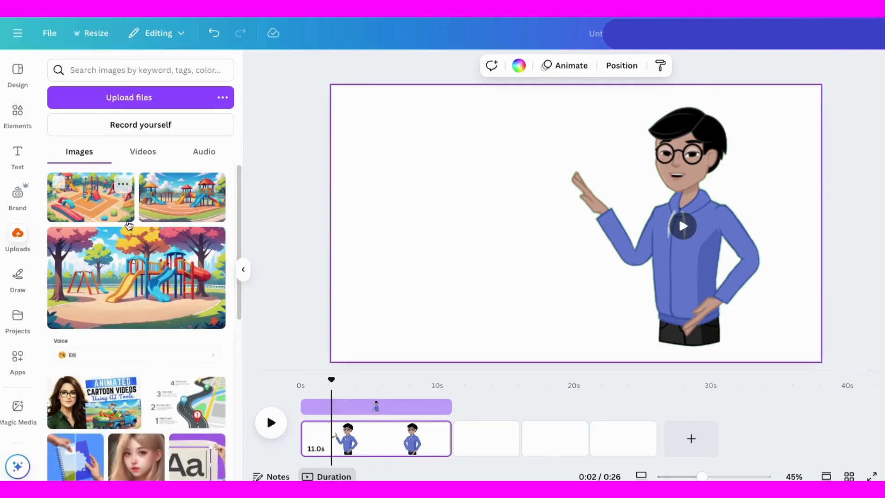
{"action": "left_click", "coordinate": [98, 199]}
{"action": "left_click_drag", "start_coordinate": [513, 214], "coordinate": [421, 154]}
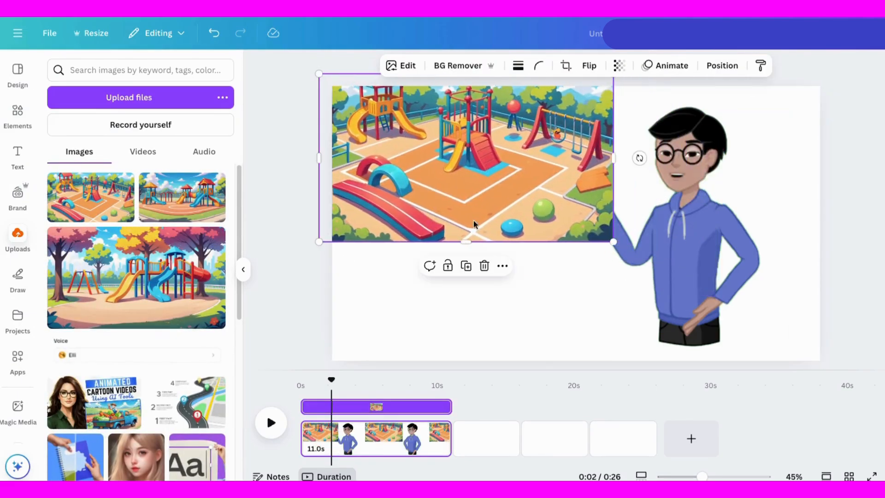
{"action": "left_click_drag", "start_coordinate": [616, 242], "coordinate": [826, 419]}
{"action": "left_click_drag", "start_coordinate": [647, 252], "coordinate": [644, 248]}
Layer the playground image behind David and reposition him on the right side of the scene.
{"action": "left_click", "coordinate": [724, 67]}
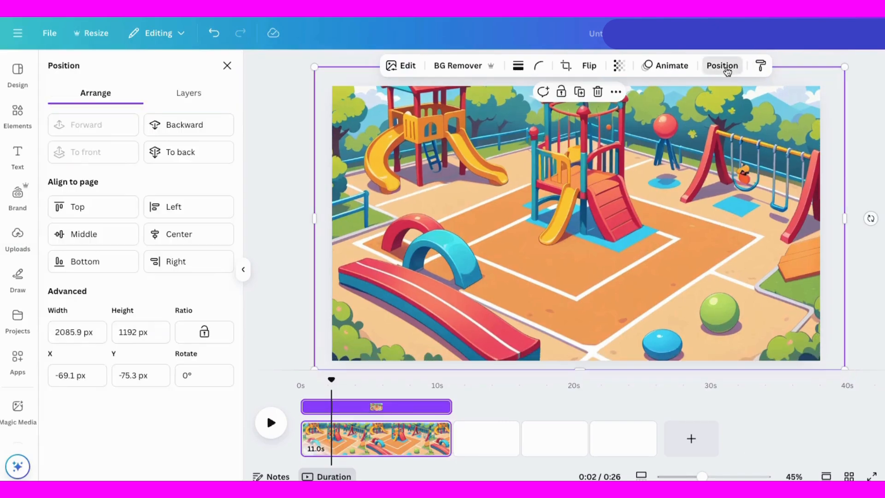
{"action": "left_click", "coordinate": [175, 105]}
{"action": "left_click_drag", "start_coordinate": [170, 164], "coordinate": [170, 221]}
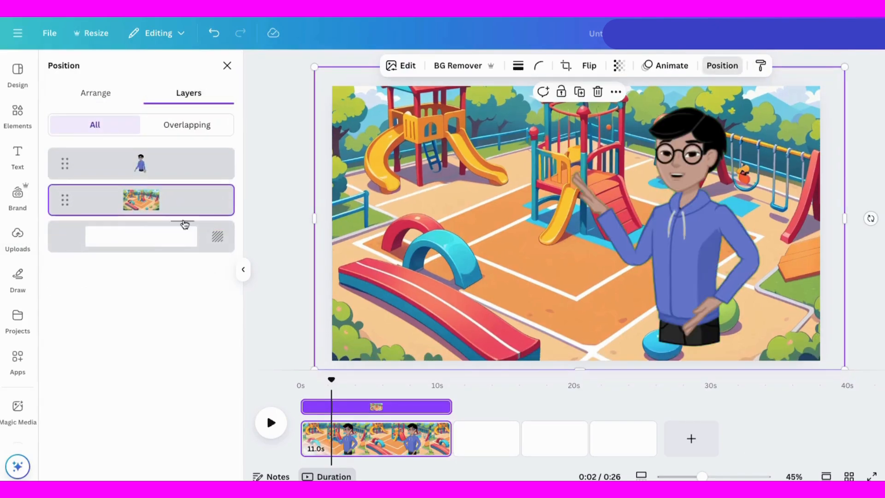
{"action": "mouse_move", "coordinate": [682, 258]}
{"action": "left_mouse_down"}
{"action": "mouse_move", "coordinate": [696, 286]}
{"action": "mouse_move", "coordinate": [688, 262]}
{"action": "left_mouse_up"}
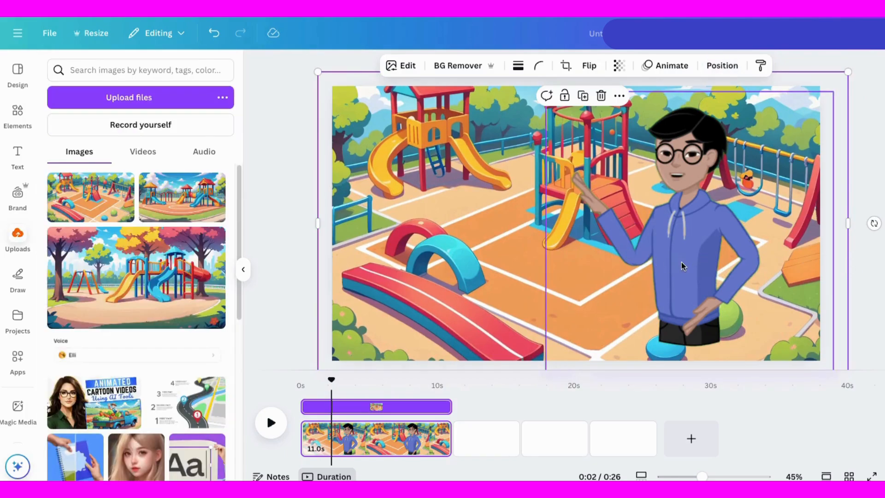
{"action": "left_click", "coordinate": [683, 266]}
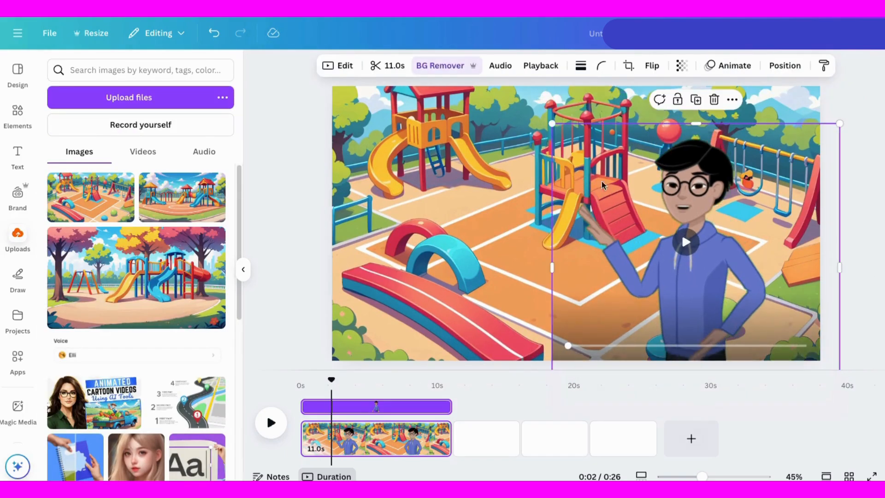
Apply the Dare filter from the Vivid set to the David video.
{"action": "left_click", "coordinate": [338, 65]}
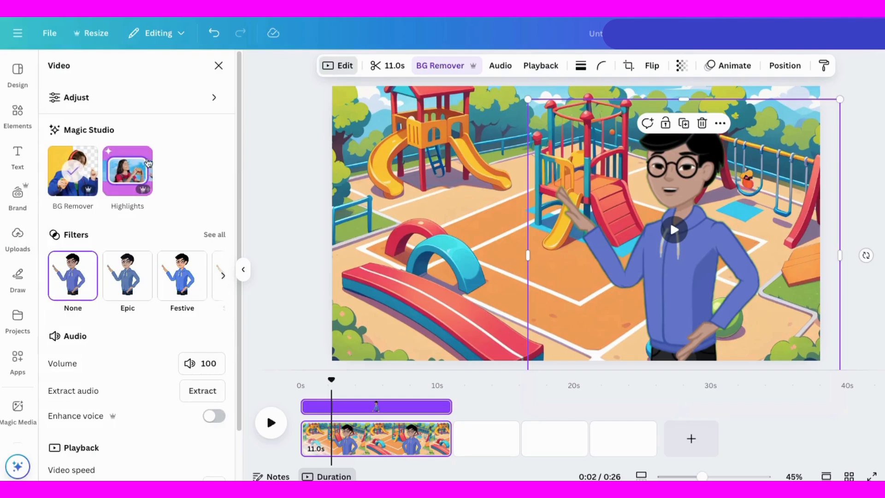
{"action": "left_click", "coordinate": [215, 236]}
{"action": "scroll", "coordinate": [189, 364], "scroll_direction": "down", "scroll_amount": 3}
{"action": "left_click", "coordinate": [183, 258]}
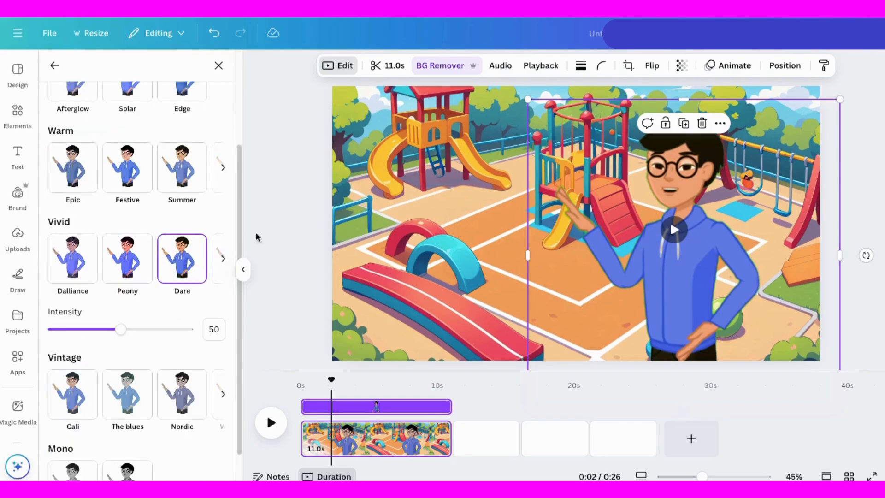
{"action": "scroll", "coordinate": [236, 359], "scroll_direction": "down", "scroll_amount": 1}
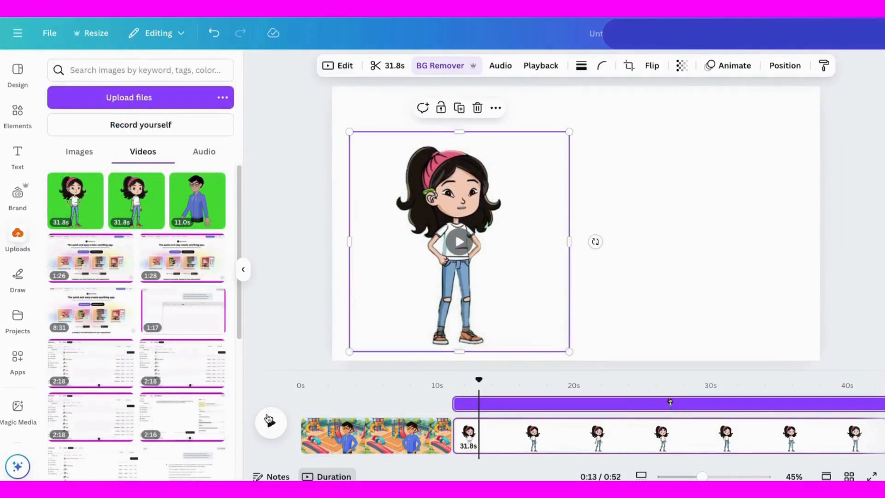
Play through the girl's 31.8-second clip on the second page and split the page 3.5 seconds in.
{"action": "left_click", "coordinate": [270, 420]}
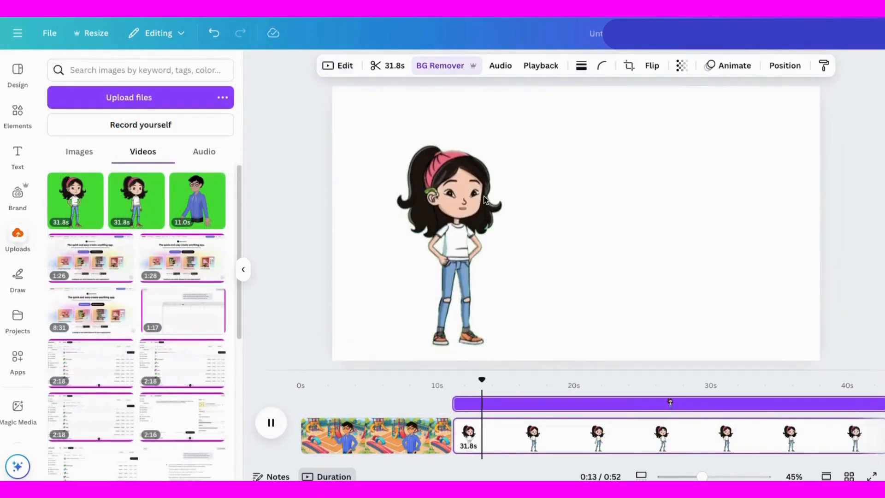
{"action": "left_click", "coordinate": [263, 426]}
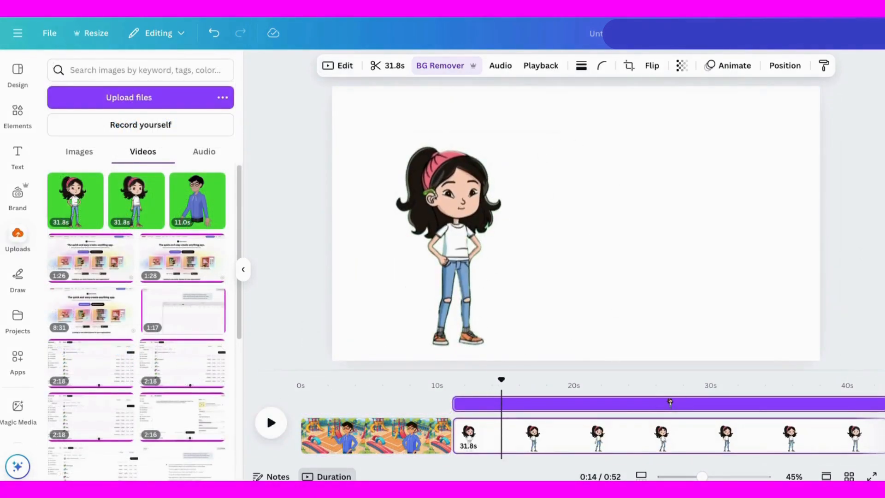
{"action": "left_click_drag", "start_coordinate": [329, 463], "coordinate": [452, 465]}
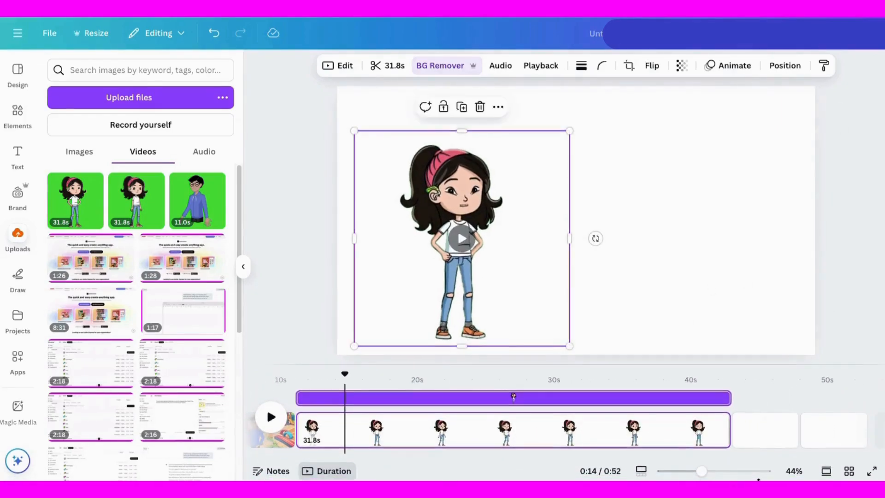
{"action": "left_click", "coordinate": [642, 471]}
{"action": "left_click_drag", "start_coordinate": [675, 471], "coordinate": [716, 472]}
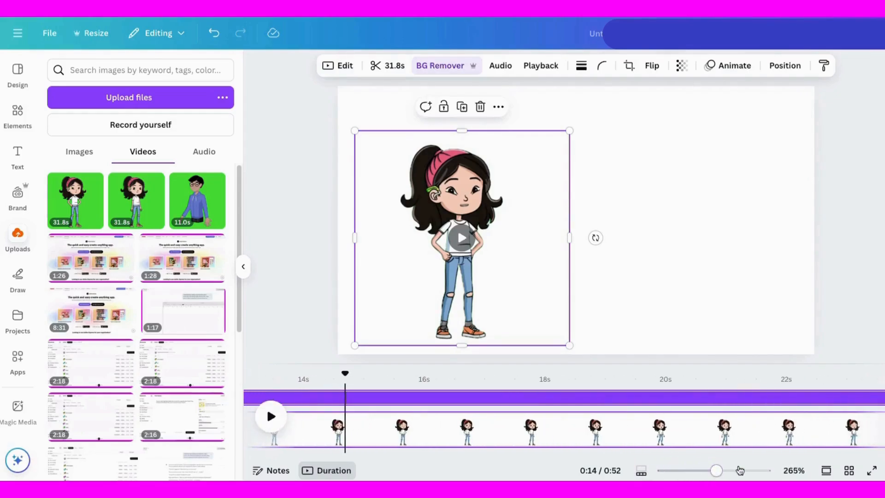
{"action": "left_click_drag", "start_coordinate": [433, 457], "coordinate": [389, 460]}
{"action": "left_click_drag", "start_coordinate": [572, 374], "coordinate": [356, 373]}
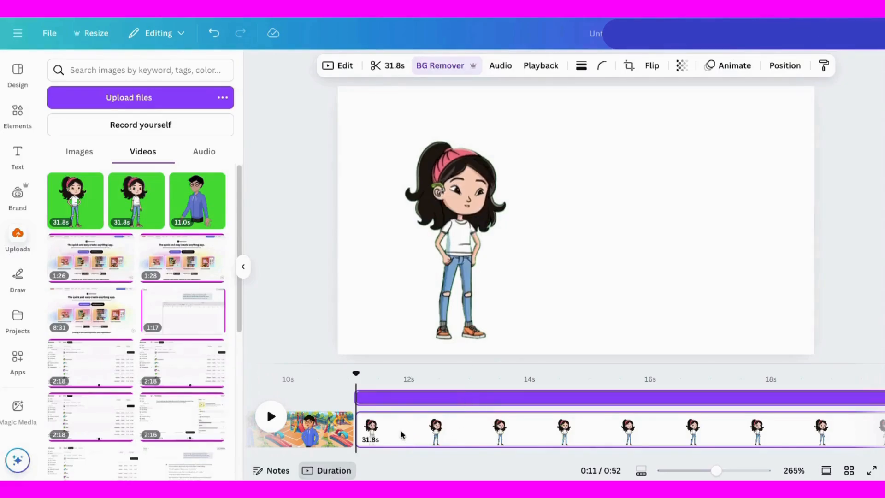
{"action": "left_click", "coordinate": [271, 420]}
{"action": "key", "text": "space"}
{"action": "right_click", "coordinate": [571, 443]}
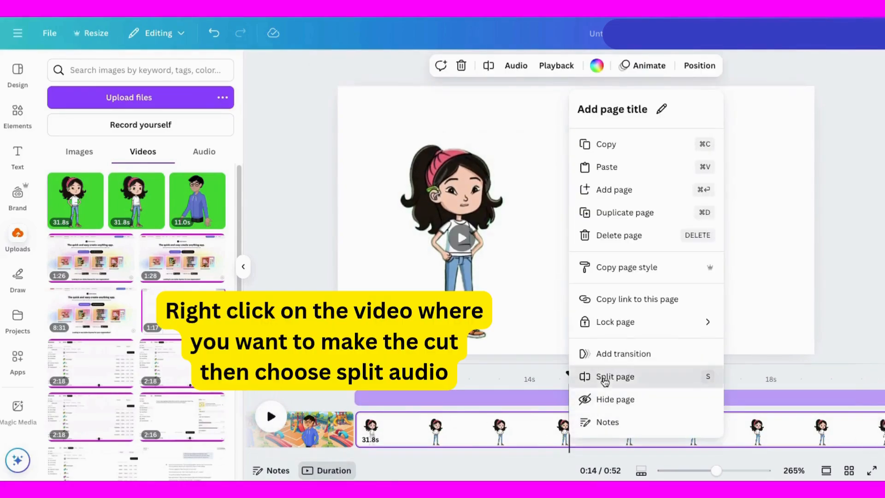
{"action": "left_click", "coordinate": [601, 376]}
Play back the girl's 3.5-second segment to check the cut.
{"action": "left_click_drag", "start_coordinate": [567, 373], "coordinate": [362, 372]}
{"action": "left_click", "coordinate": [271, 416]}
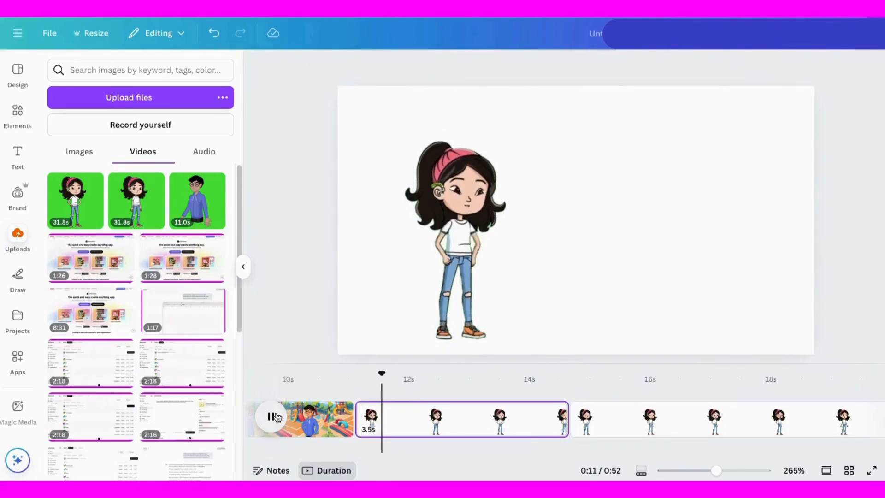
{"action": "left_click", "coordinate": [281, 417]}
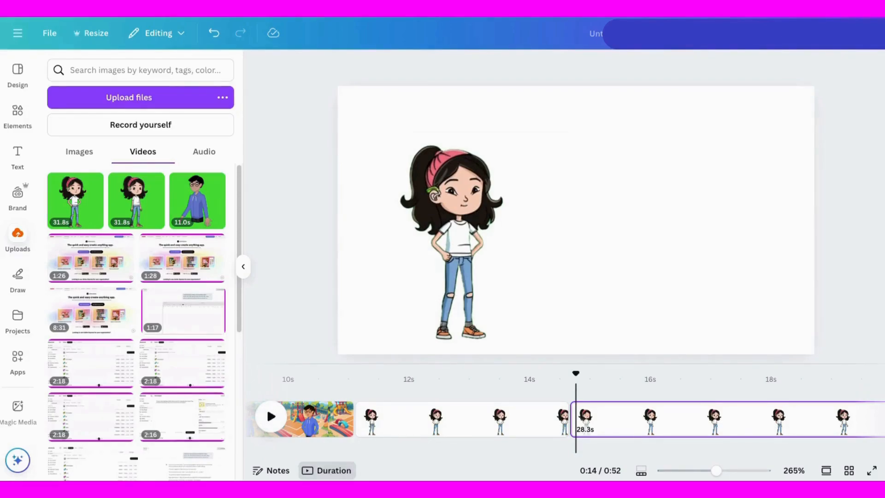
Play the girl's remaining 28.3-second segment and split it at about 0:19.
{"action": "left_click", "coordinate": [272, 416]}
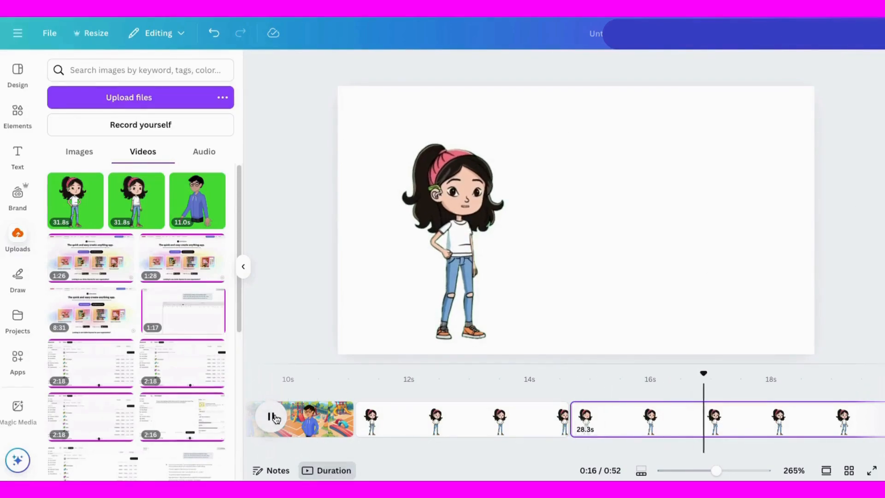
{"action": "left_click", "coordinate": [272, 416]}
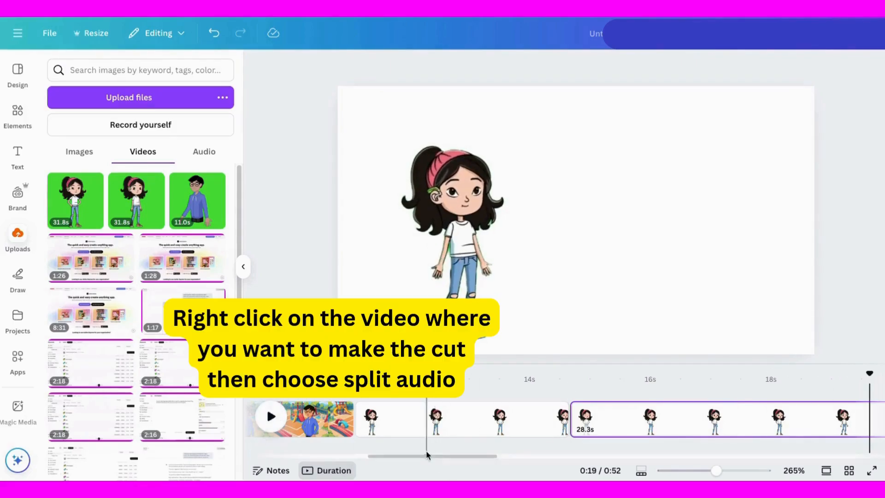
{"action": "left_click_drag", "start_coordinate": [427, 454], "coordinate": [531, 457]}
{"action": "right_click", "coordinate": [365, 422]}
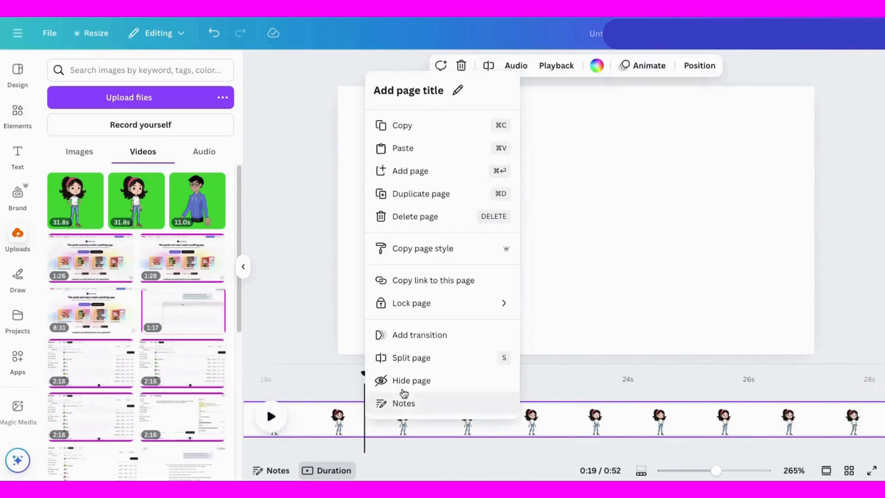
{"action": "left_click", "coordinate": [383, 358]}
Play the girl's remaining 23.3-second segment and split it at about 0:25.
{"action": "left_click", "coordinate": [272, 418]}
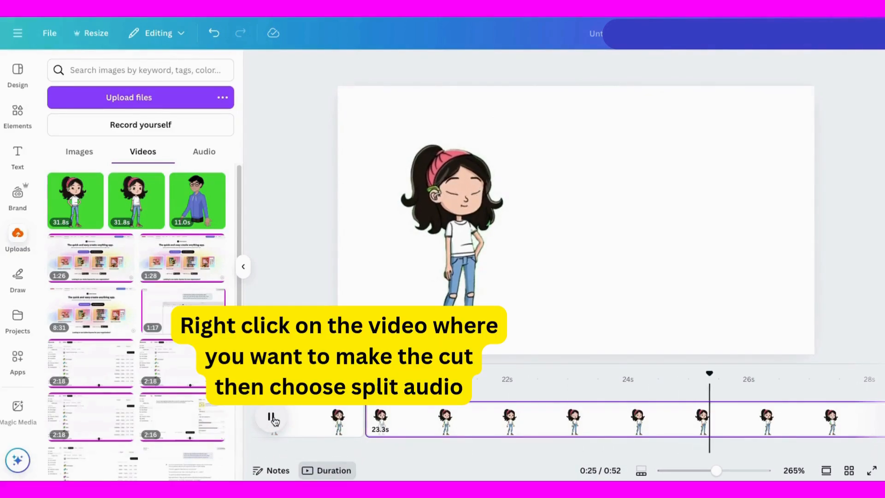
{"action": "left_click", "coordinate": [272, 418]}
{"action": "left_click", "coordinate": [727, 420]}
{"action": "right_click", "coordinate": [728, 417]}
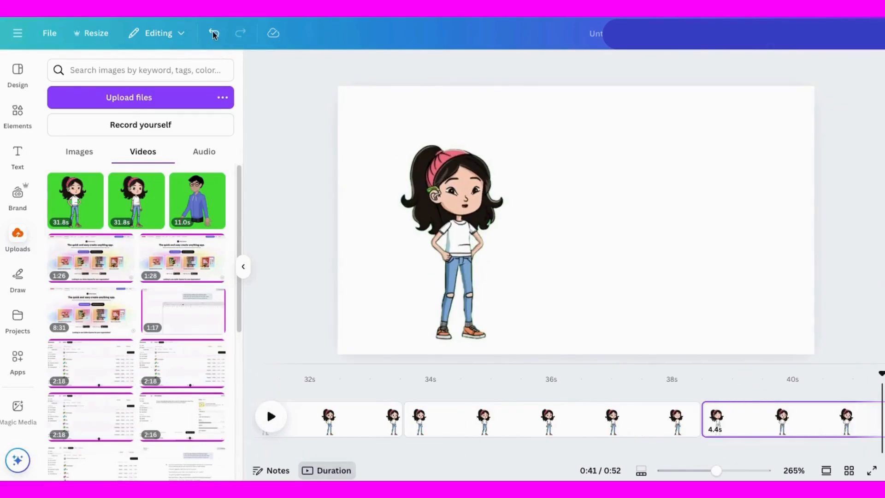
Undo the last split and replay the girl's final 9.4-second segment to find a better cutting point.
{"action": "left_click", "coordinate": [215, 33]}
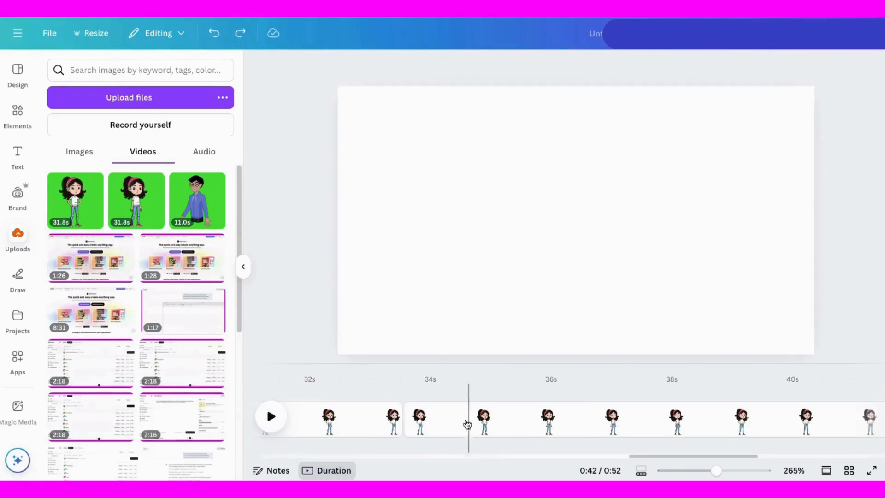
{"action": "left_click", "coordinate": [406, 420]}
{"action": "left_click", "coordinate": [270, 417]}
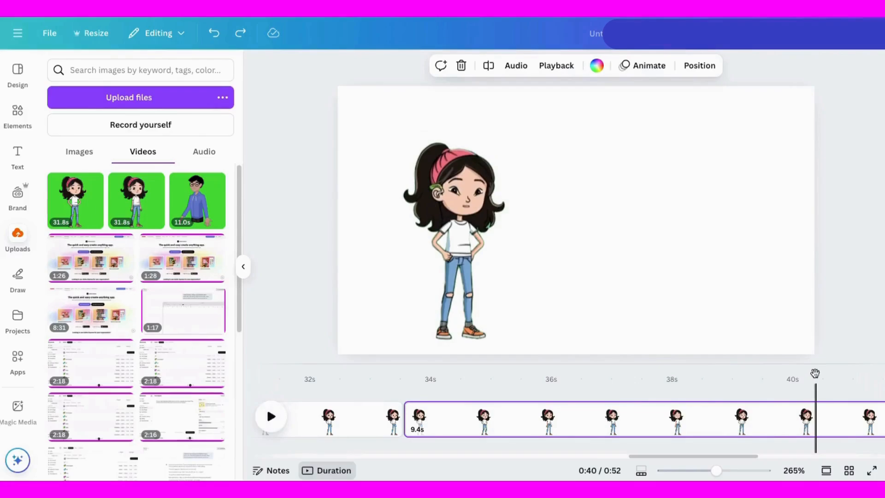
{"action": "left_click_drag", "start_coordinate": [816, 374], "coordinate": [737, 375]}
{"action": "left_click", "coordinate": [271, 417]}
{"action": "left_click", "coordinate": [271, 416]}
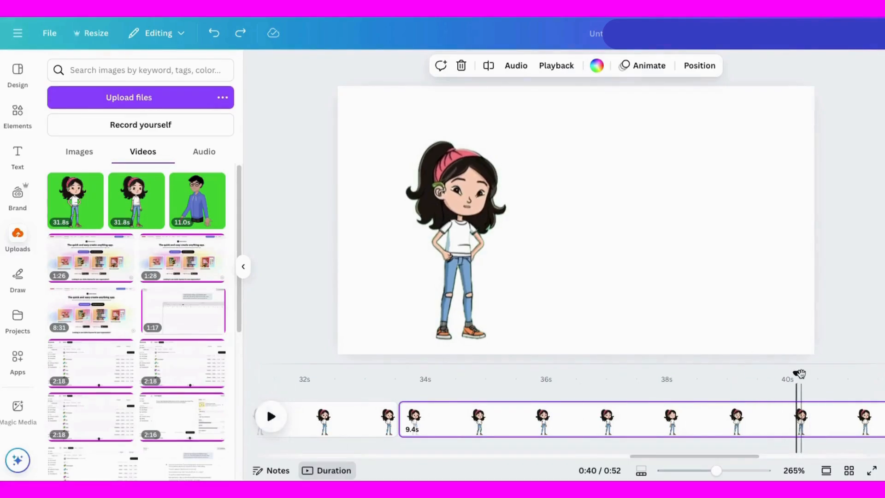
Split the girl's 9.4-second segment at about 0:39 and play back the portion after the cut.
{"action": "left_click_drag", "start_coordinate": [802, 374], "coordinate": [625, 374]}
{"action": "left_click", "coordinate": [271, 418]}
{"action": "left_click", "coordinate": [271, 418]}
{"action": "right_click", "coordinate": [754, 427]}
{"action": "left_click", "coordinate": [798, 369]}
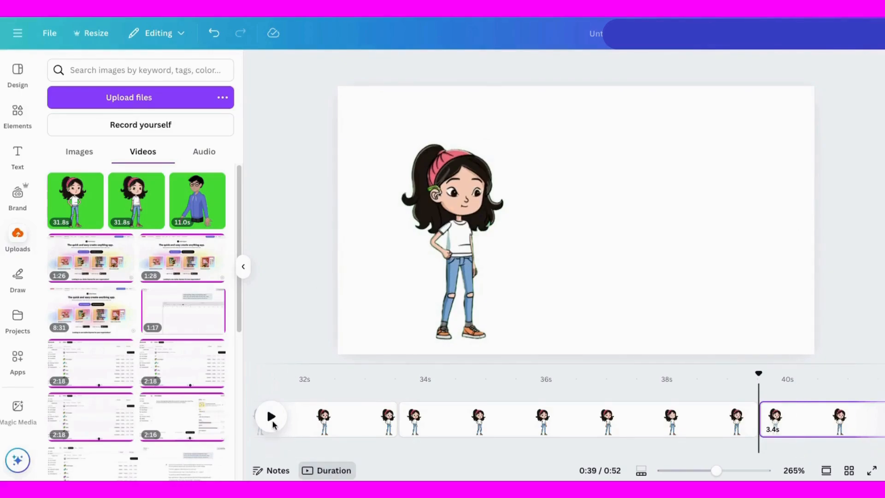
{"action": "key", "text": "space"}
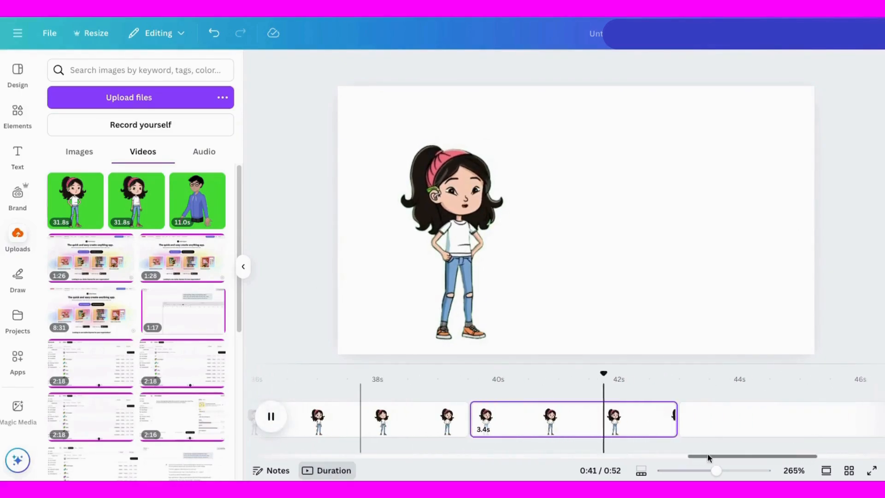
{"action": "left_click", "coordinate": [278, 421]}
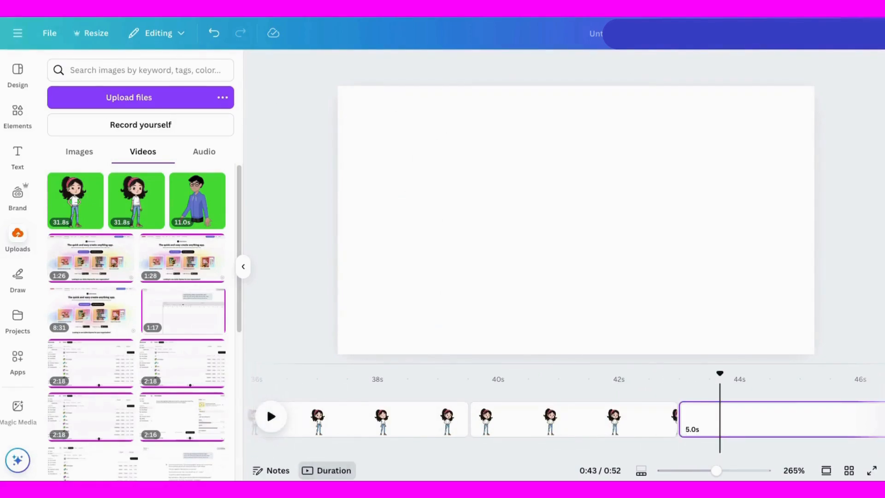
Upload the boy's green-screen video, place it on the blank page after the girl's segments, and flip it horizontally with its background removed.
{"action": "left_click_drag", "start_coordinate": [884, 121], "coordinate": [175, 240]}
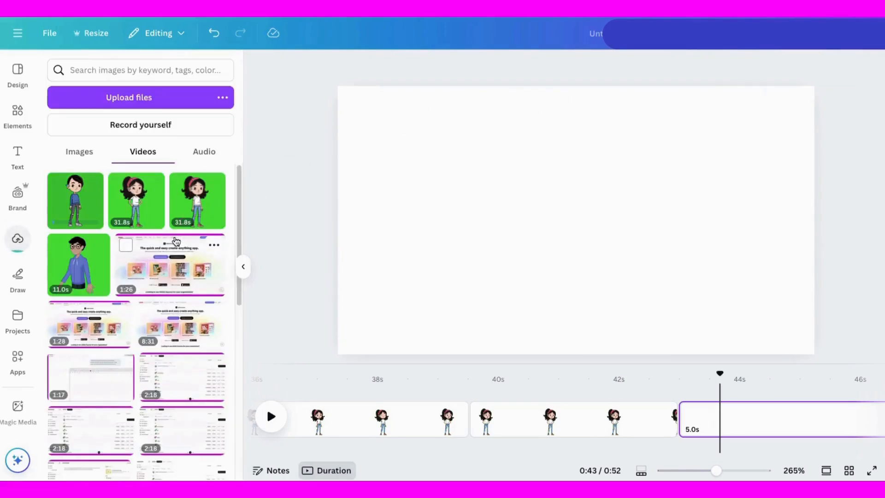
{"action": "left_click_drag", "start_coordinate": [694, 457], "coordinate": [770, 451]}
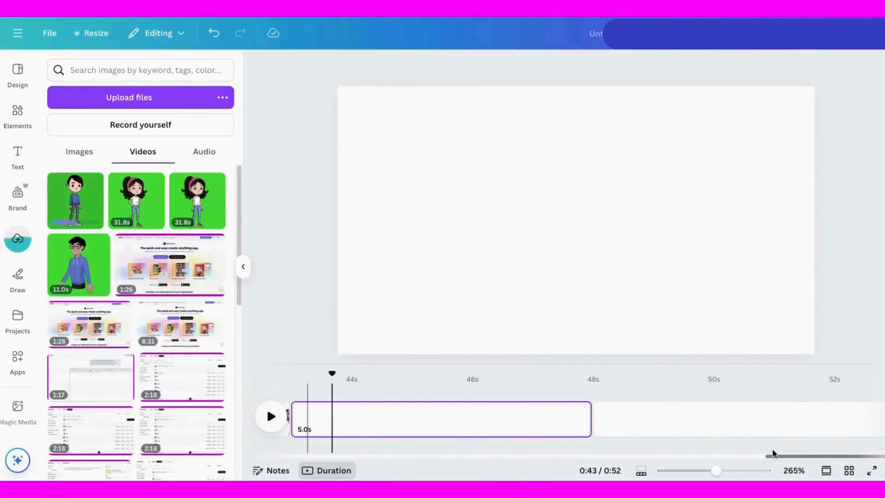
{"action": "left_click_drag", "start_coordinate": [510, 184], "coordinate": [613, 212]}
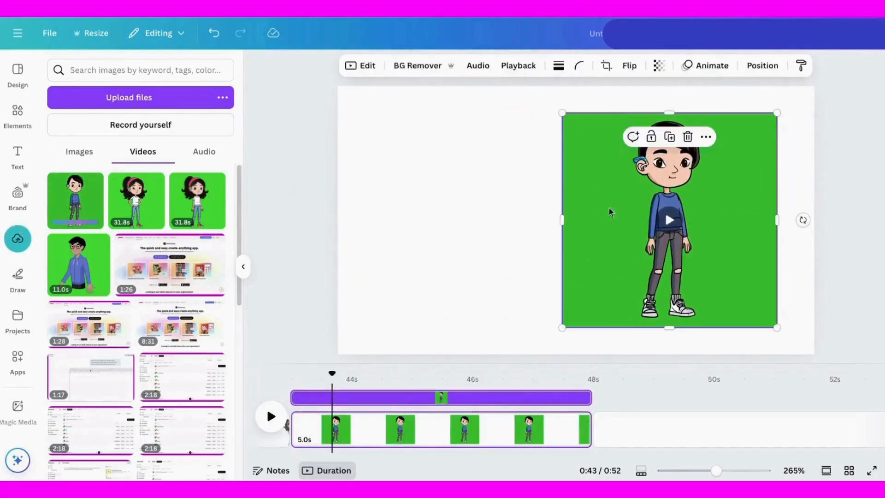
{"action": "left_click", "coordinate": [630, 66]}
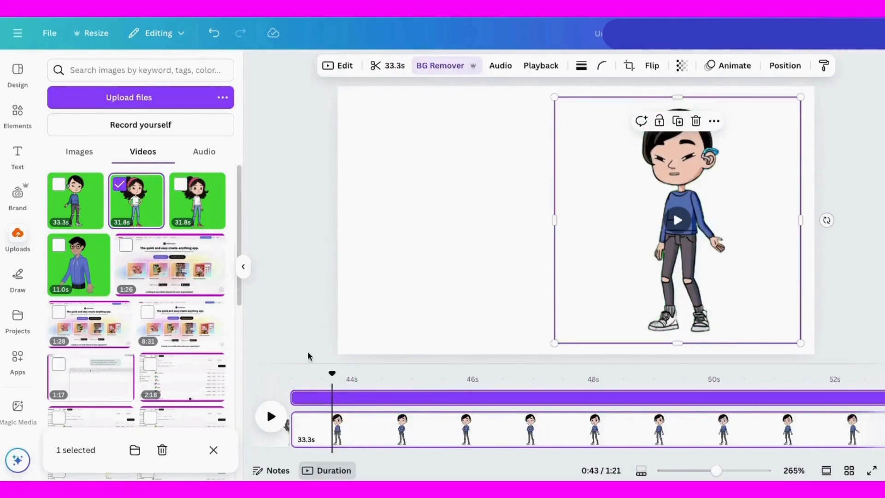
Play the boy's 33.3-second video and split its page at about 0:47.
{"action": "left_click", "coordinate": [271, 417]}
{"action": "left_click", "coordinate": [271, 416]}
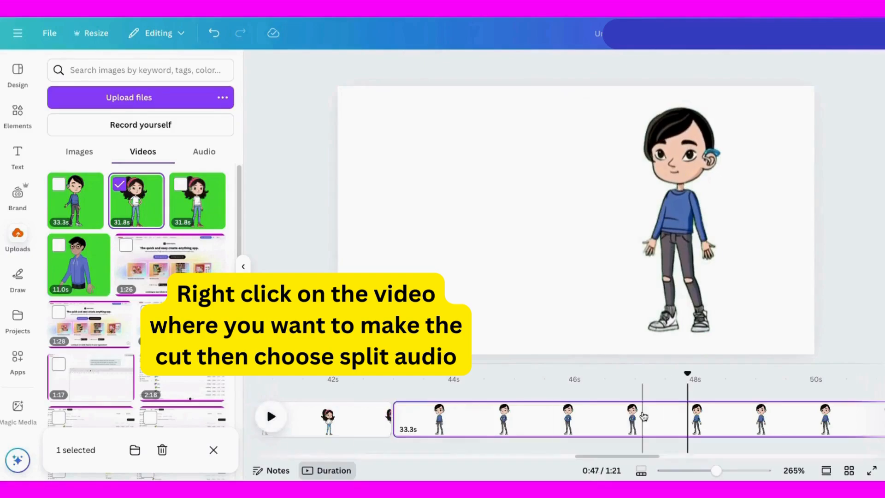
{"action": "right_click", "coordinate": [689, 418]}
{"action": "left_click", "coordinate": [736, 358]}
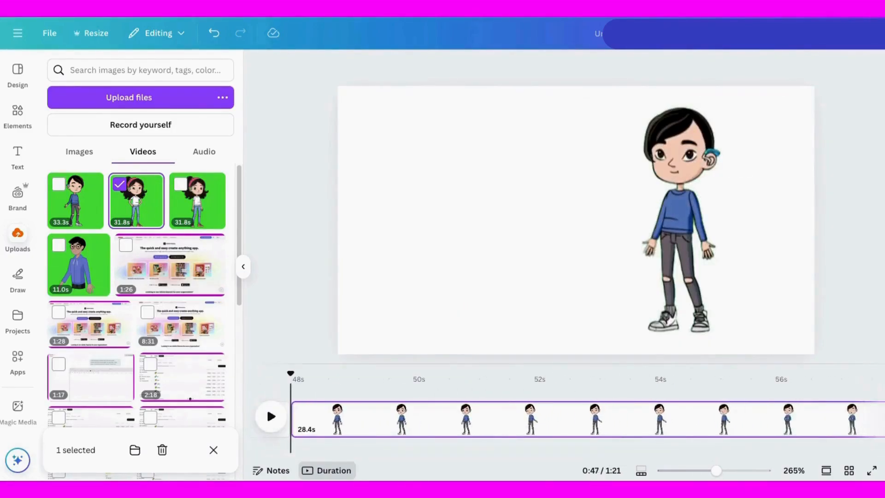
Play the boy's remaining 28.4-second segment, replay it to find the pause, and split it at about 0:52.
{"action": "left_click", "coordinate": [272, 417]}
{"action": "left_click", "coordinate": [271, 417]}
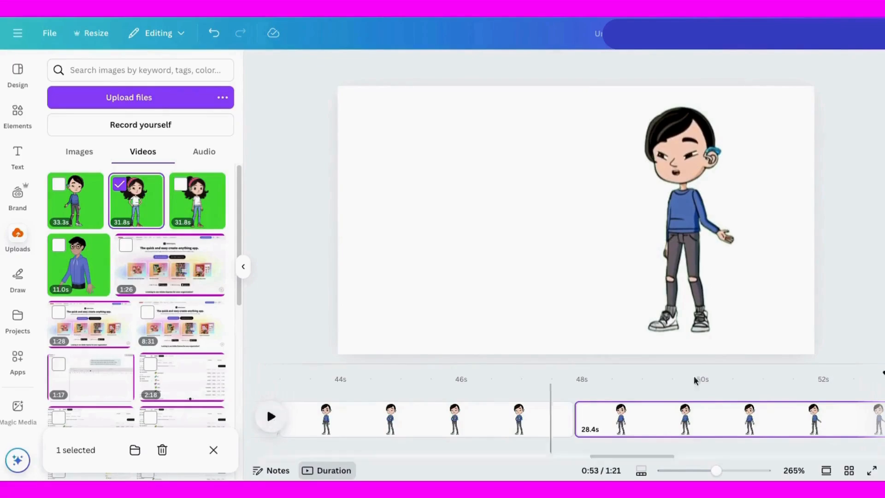
{"action": "left_click_drag", "start_coordinate": [669, 388], "coordinate": [502, 389]}
{"action": "left_click", "coordinate": [270, 418]}
{"action": "left_click", "coordinate": [270, 419]}
{"action": "left_click_drag", "start_coordinate": [644, 388], "coordinate": [588, 390]}
{"action": "left_click", "coordinate": [643, 417]}
{"action": "right_click", "coordinate": [643, 417]}
{"action": "left_click", "coordinate": [678, 362]}
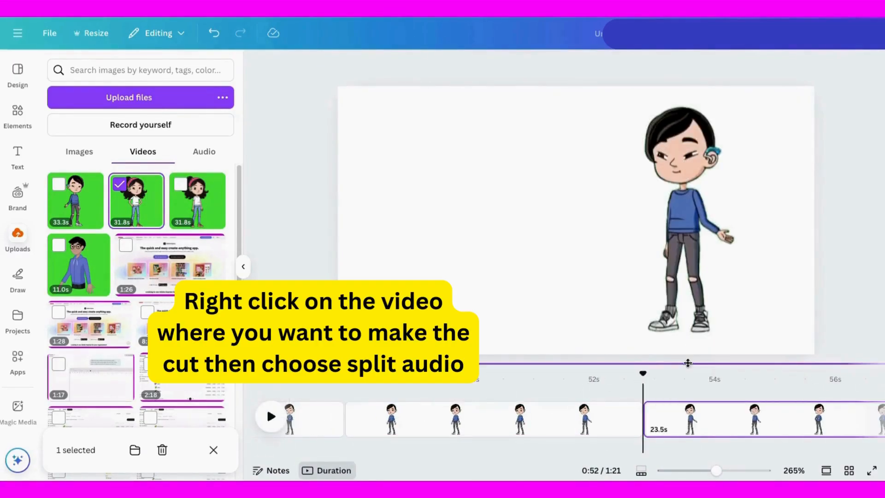
Play the boy's remaining 23.5-second segment and split it at about 0:57.
{"action": "left_click", "coordinate": [270, 418]}
{"action": "left_click", "coordinate": [270, 418]}
{"action": "right_click", "coordinate": [586, 426]}
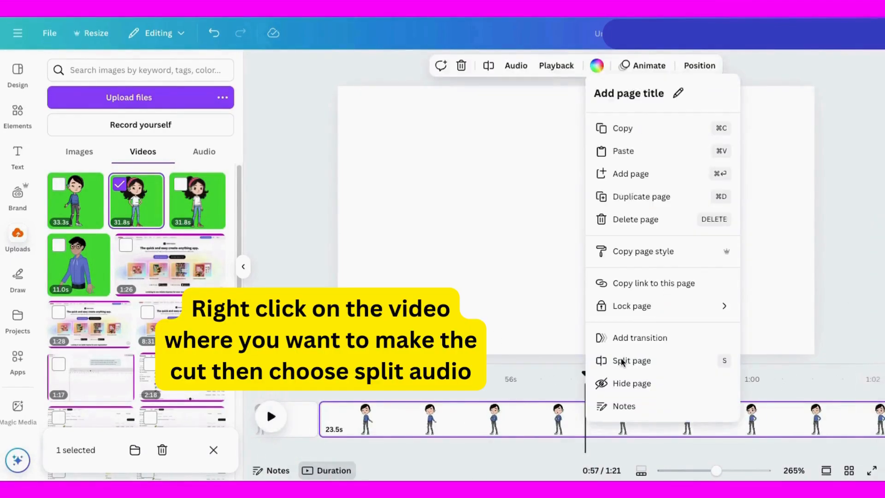
{"action": "left_click", "coordinate": [621, 361]}
Play the boy's remaining 19.1-second segment and split it at about 1:05.
{"action": "left_click", "coordinate": [271, 417]}
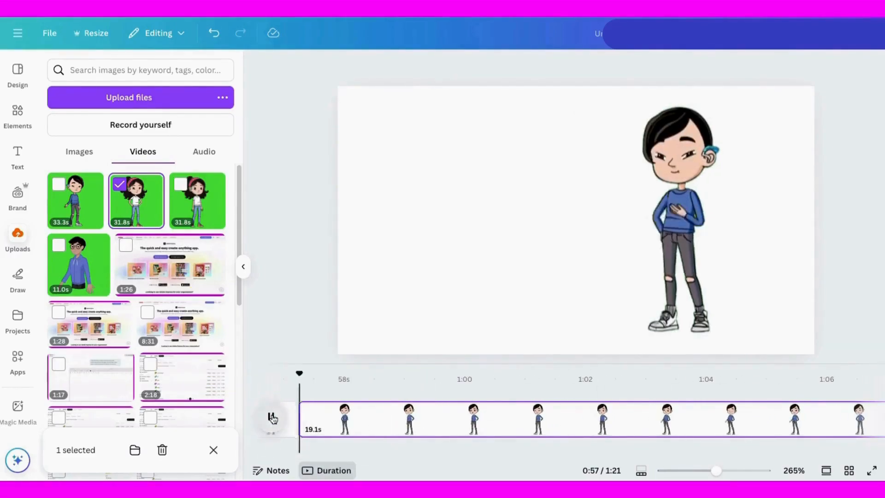
{"action": "left_click", "coordinate": [271, 416]}
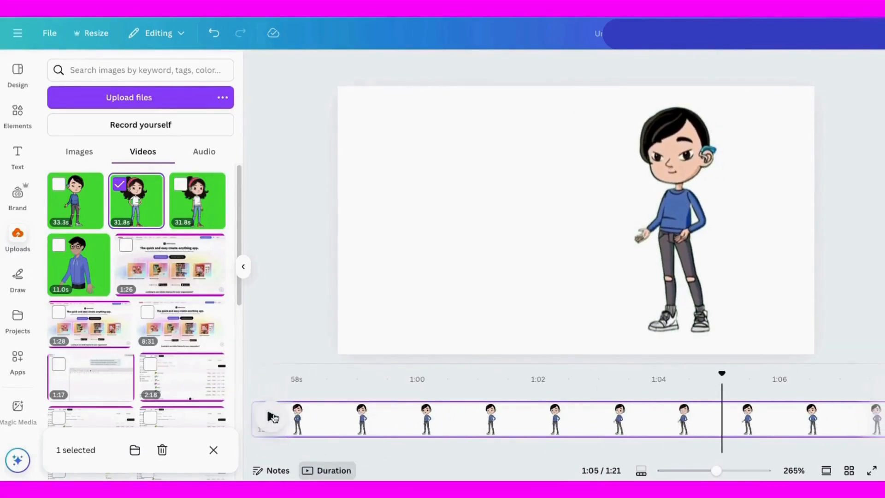
{"action": "right_click", "coordinate": [722, 417]}
{"action": "left_click", "coordinate": [763, 361]}
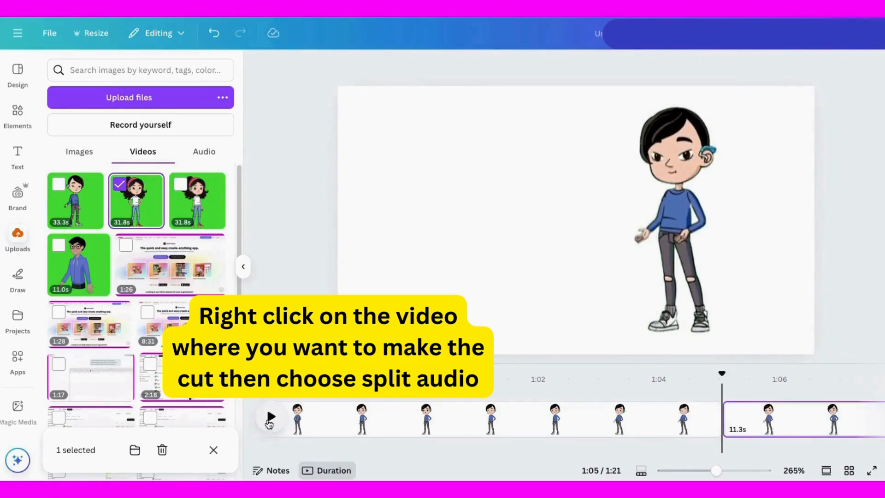
Play the boy's remaining 11.3-second segment, split it at about 1:09, and play the portion after the cut.
{"action": "left_click", "coordinate": [271, 416]}
{"action": "right_click", "coordinate": [695, 417]}
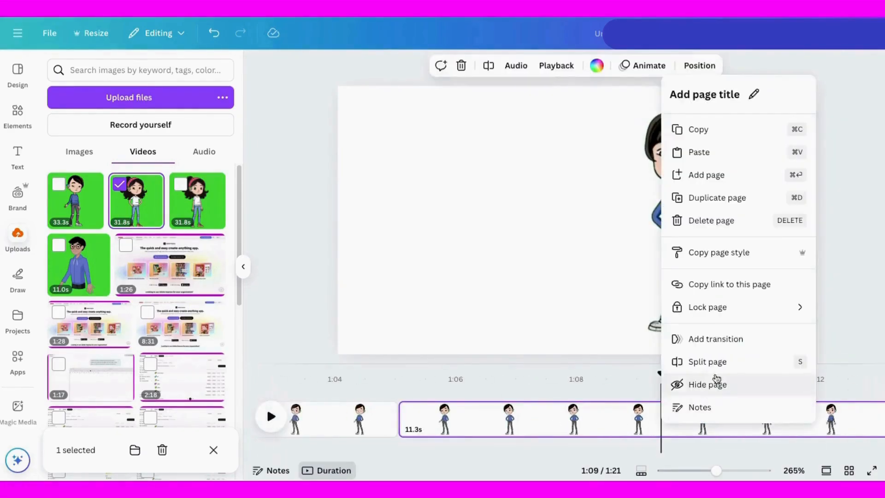
{"action": "left_click", "coordinate": [710, 361]}
{"action": "left_click", "coordinate": [271, 417]}
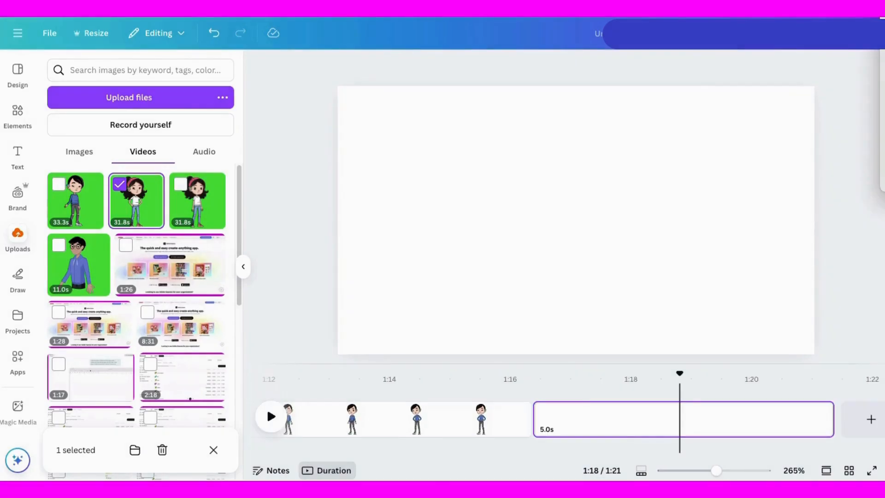
Upload the 7-second green-screen videos of the girl and the boy.
{"action": "left_click_drag", "start_coordinate": [98, 176], "coordinate": [102, 173]}
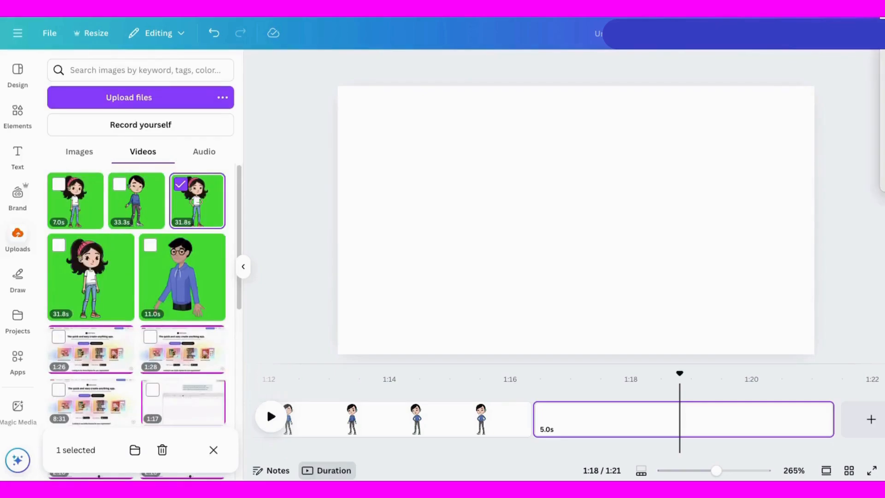
{"action": "left_click_drag", "start_coordinate": [206, 209], "coordinate": [152, 231]}
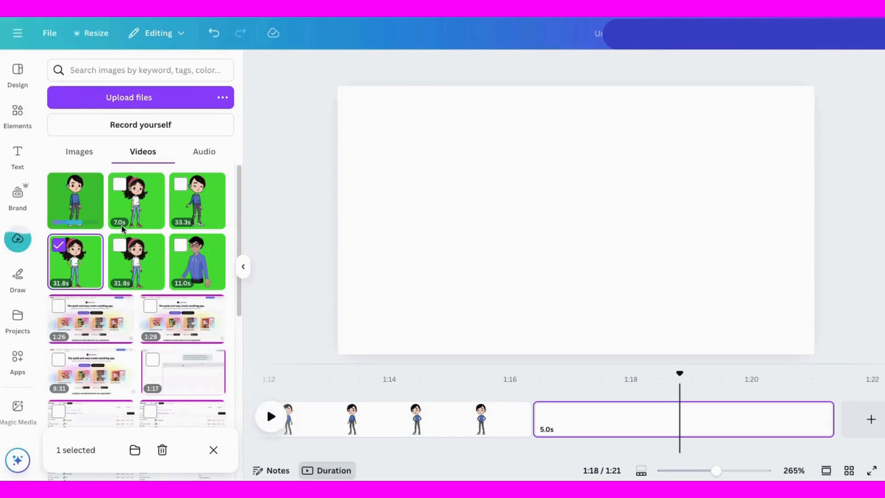
Set the blank last page's background to the yellow brand color and add another page after it.
{"action": "left_click", "coordinate": [565, 65]}
{"action": "left_click", "coordinate": [152, 230]}
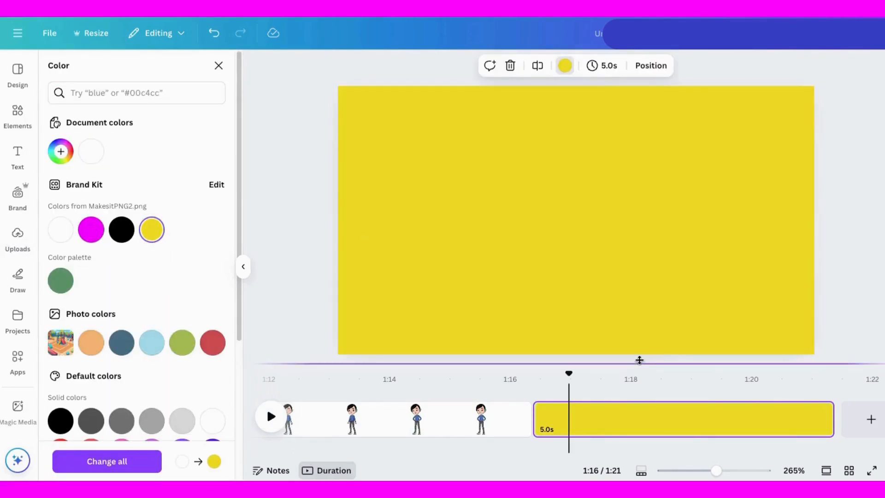
{"action": "left_click", "coordinate": [871, 422]}
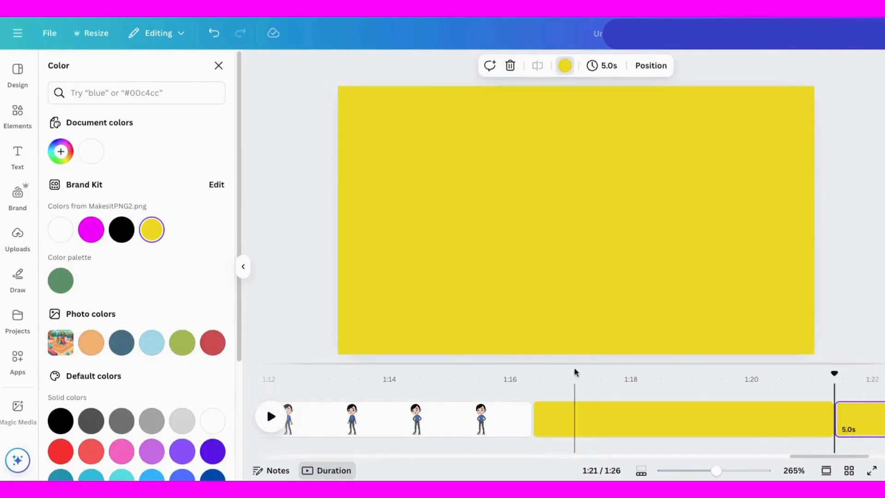
Place the girl's 7-second green-screen video on the first yellow page from the uploaded videos.
{"action": "left_click", "coordinate": [14, 242]}
{"action": "left_click", "coordinate": [142, 202]}
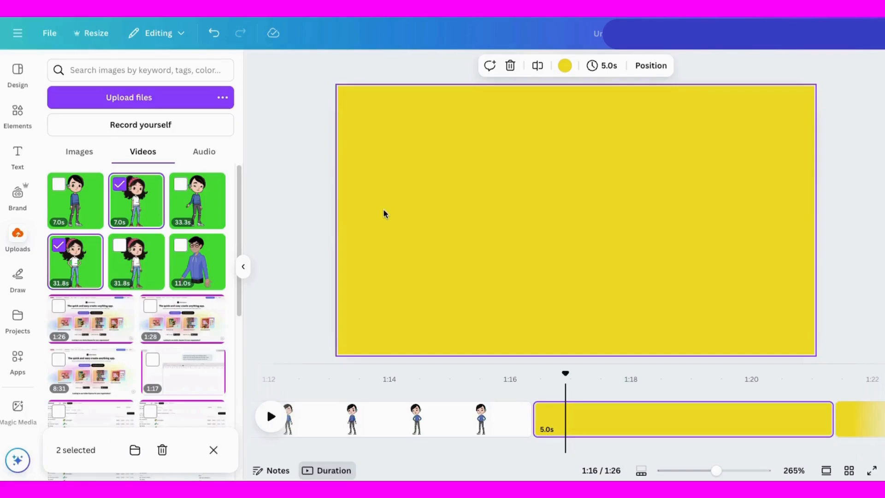
{"action": "left_click", "coordinate": [136, 200]}
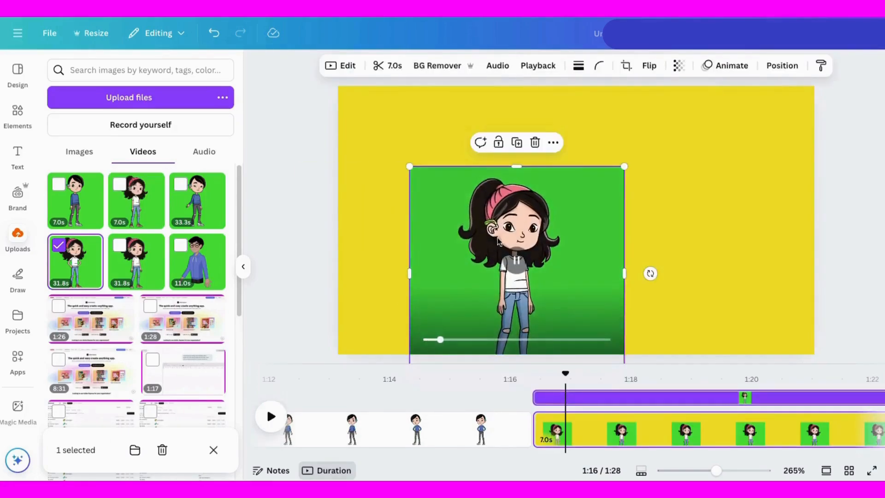
Place the boy's 7-second green-screen video on the second yellow page and clear the leftover selection among the uploads.
{"action": "left_click_drag", "start_coordinate": [794, 457], "coordinate": [845, 457]}
{"action": "left_click", "coordinate": [723, 420]}
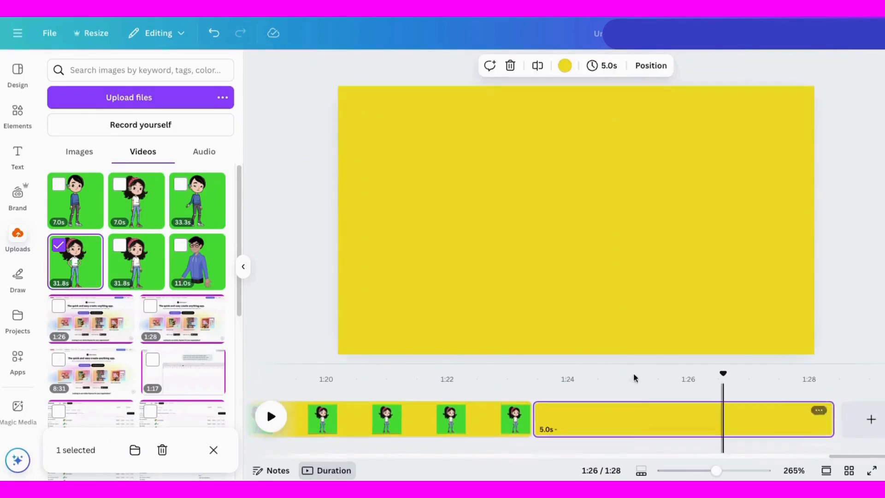
{"action": "left_click_drag", "start_coordinate": [57, 183], "coordinate": [509, 221]}
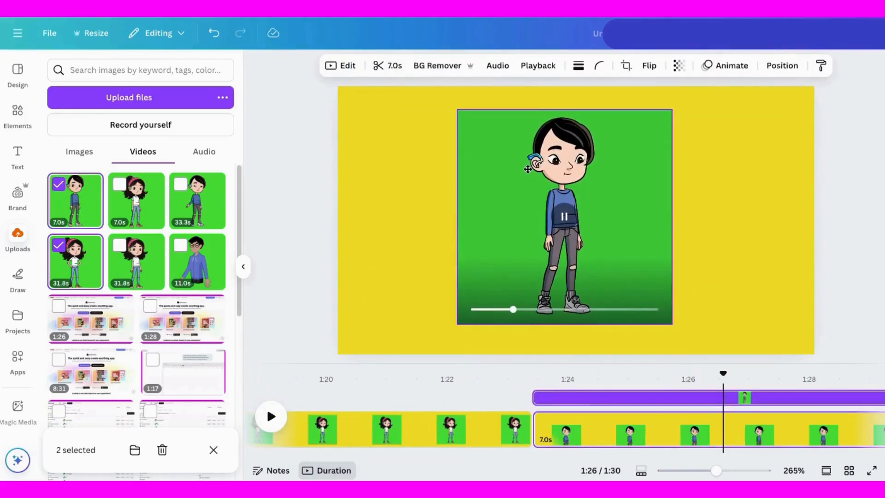
{"action": "left_click", "coordinate": [59, 249]}
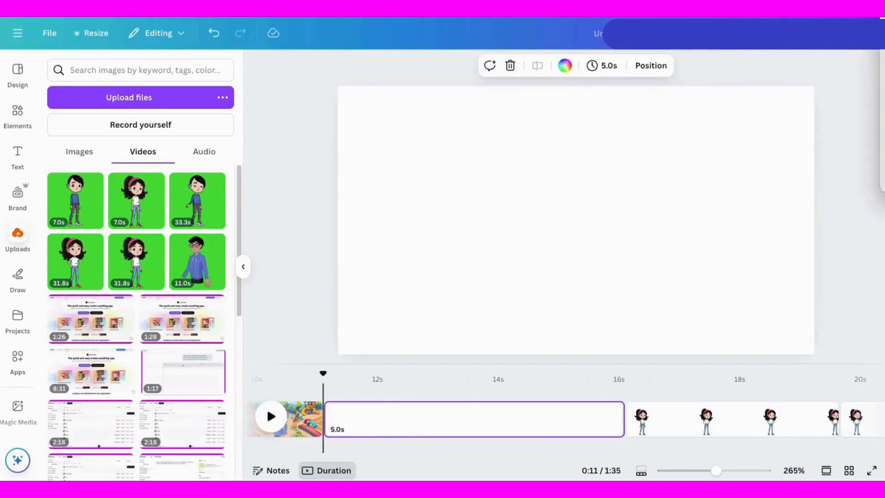
Upload more playground images and add one to the blank page after the narrator's intro, enlarged to fill the whole page.
{"action": "left_click_drag", "start_coordinate": [883, 63], "coordinate": [156, 205]}
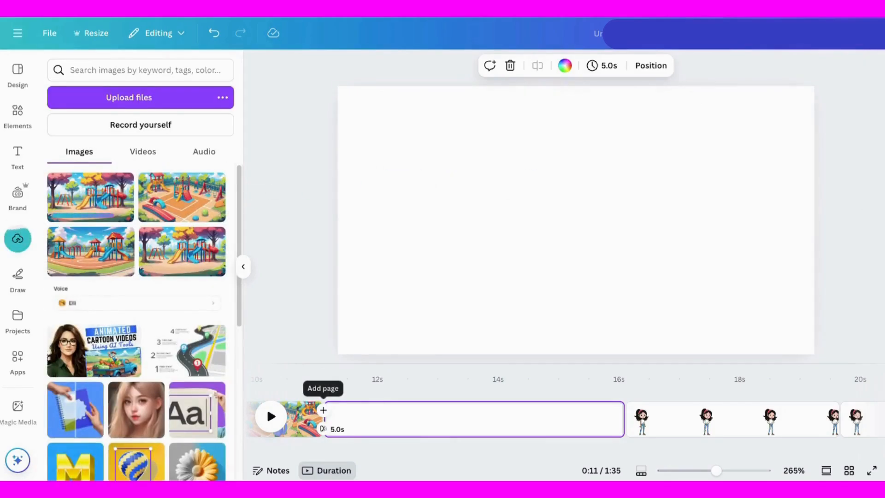
{"action": "left_click_drag", "start_coordinate": [883, 63], "coordinate": [181, 165]}
{"action": "left_click", "coordinate": [392, 422]}
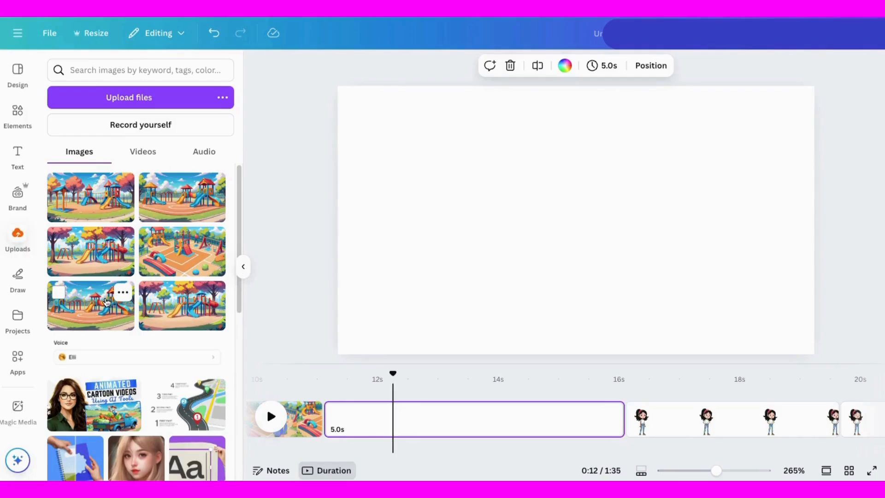
{"action": "left_click", "coordinate": [87, 193]}
{"action": "left_click_drag", "start_coordinate": [521, 208], "coordinate": [427, 156]}
{"action": "left_click_drag", "start_coordinate": [626, 251], "coordinate": [814, 354]}
{"action": "left_click", "coordinate": [841, 221]}
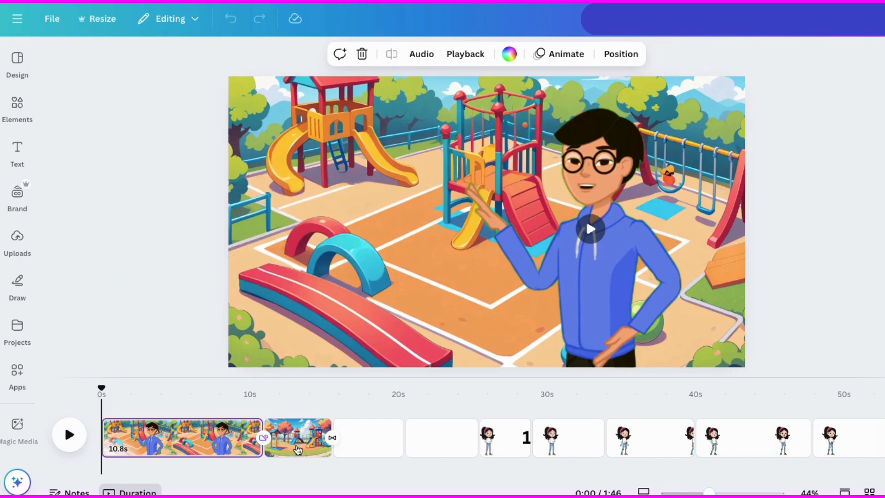
Copy the girl's video from the page numbered 1 onto the 4.6-second playground page and extend that page to 4.9 seconds.
{"action": "left_click", "coordinate": [296, 451]}
{"action": "left_click", "coordinate": [18, 244]}
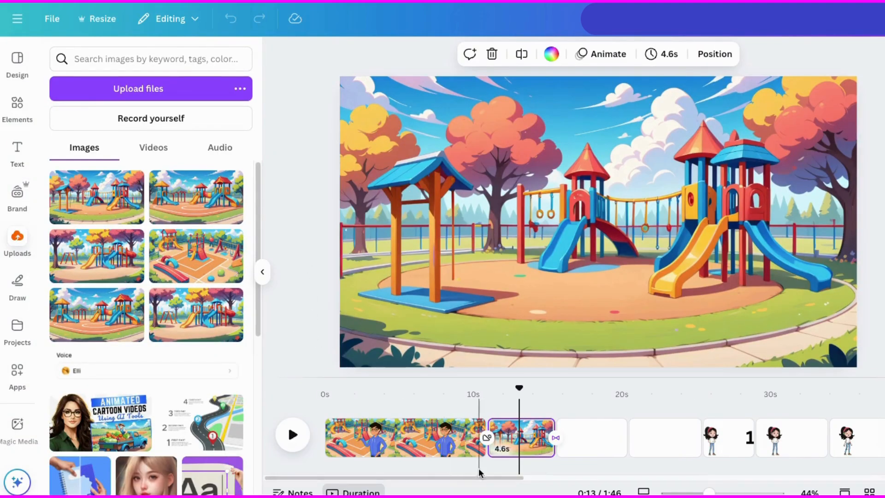
{"action": "left_click", "coordinate": [729, 444]}
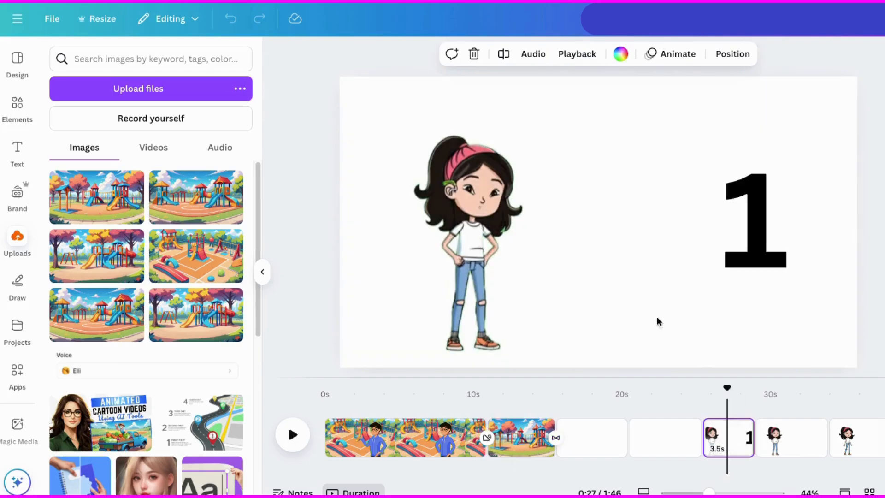
{"action": "left_click", "coordinate": [462, 249]}
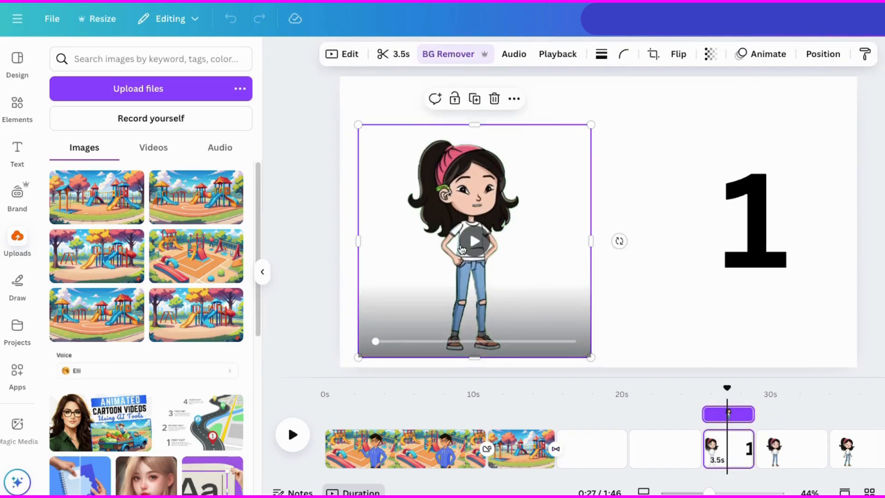
{"action": "left_click", "coordinate": [509, 441]}
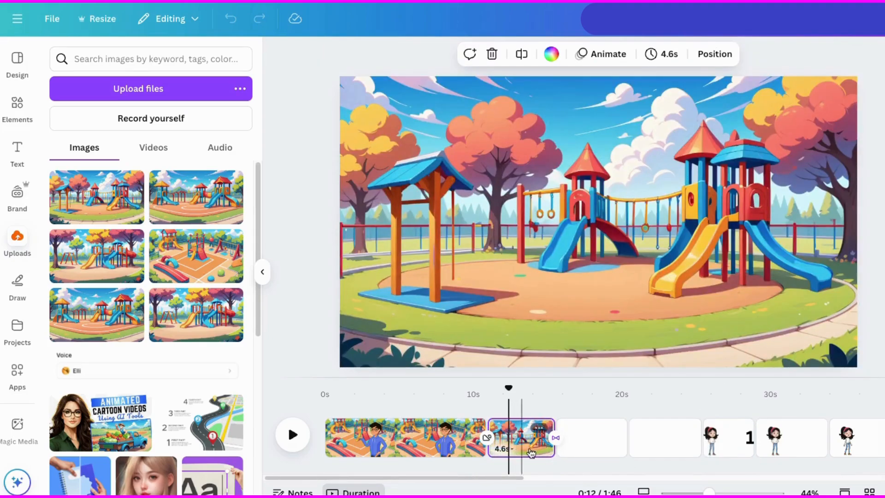
{"action": "mouse_move", "coordinate": [546, 447]}
{"action": "left_mouse_down"}
{"action": "mouse_move", "coordinate": [533, 456]}
{"action": "mouse_move", "coordinate": [558, 455]}
{"action": "left_mouse_up"}
{"action": "left_click", "coordinate": [520, 418]}
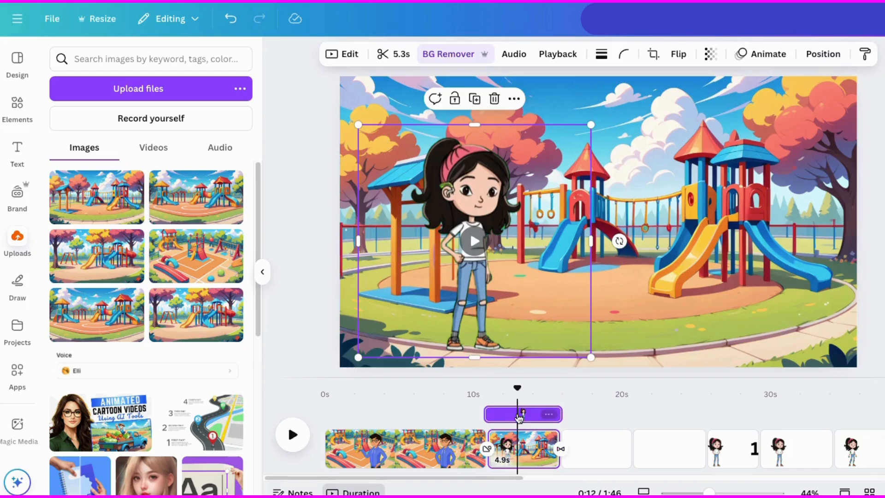
Play the playground page from its start and trim the girl's clip on it to 4.1 seconds.
{"action": "left_click_drag", "start_coordinate": [518, 388], "coordinate": [487, 389]}
{"action": "left_click", "coordinate": [291, 435]}
{"action": "left_click", "coordinate": [293, 435]}
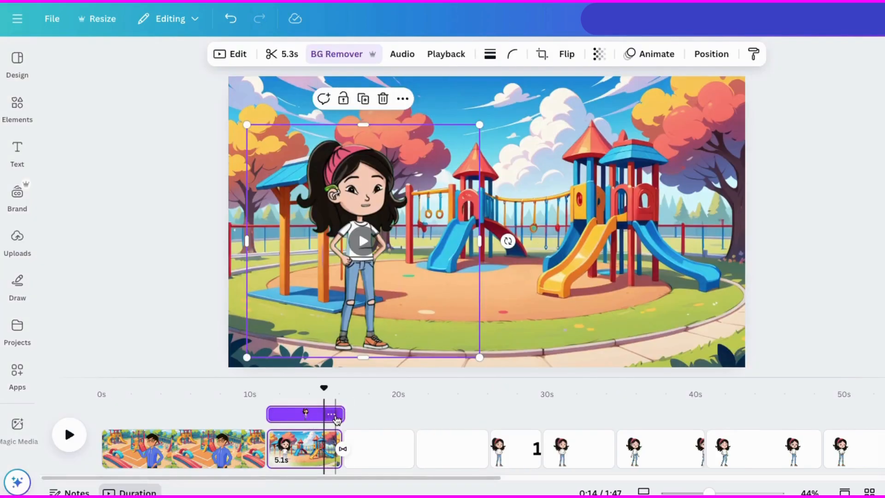
{"action": "left_click_drag", "start_coordinate": [337, 415], "coordinate": [311, 415]}
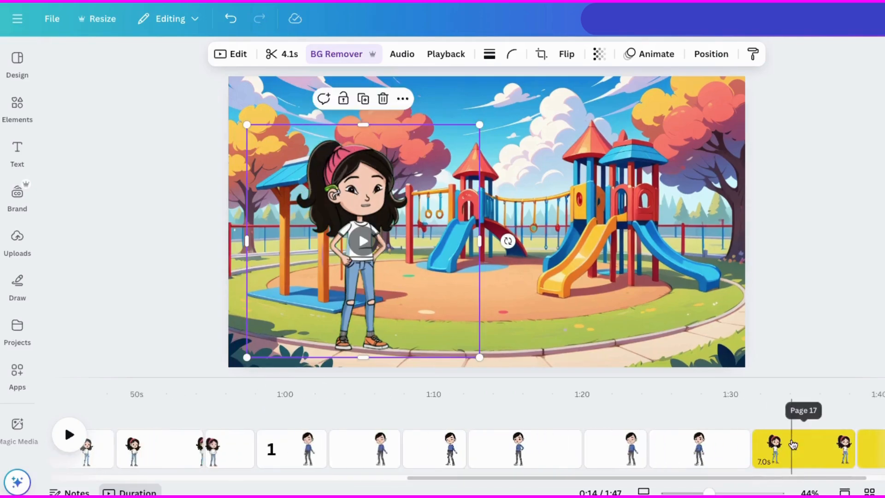
Copy the idle girl's 7-second clip from the first yellow page onto the playground page and align it exactly over the talking girl.
{"action": "left_click", "coordinate": [794, 445]}
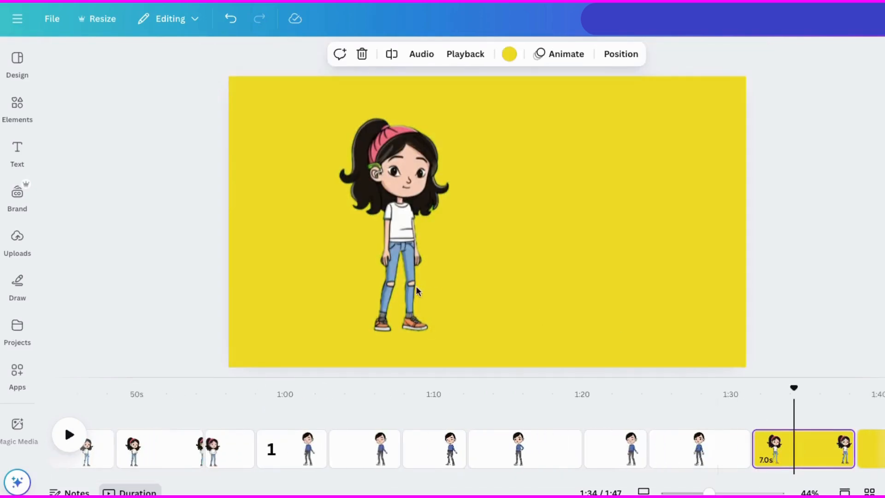
{"action": "left_click", "coordinate": [389, 275]}
{"action": "left_click_drag", "start_coordinate": [401, 480], "coordinate": [131, 467]}
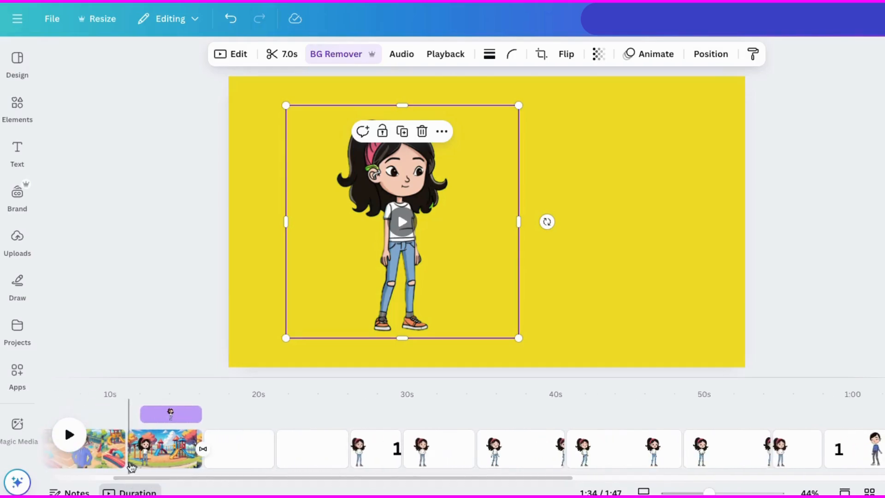
{"action": "left_click", "coordinate": [132, 417]}
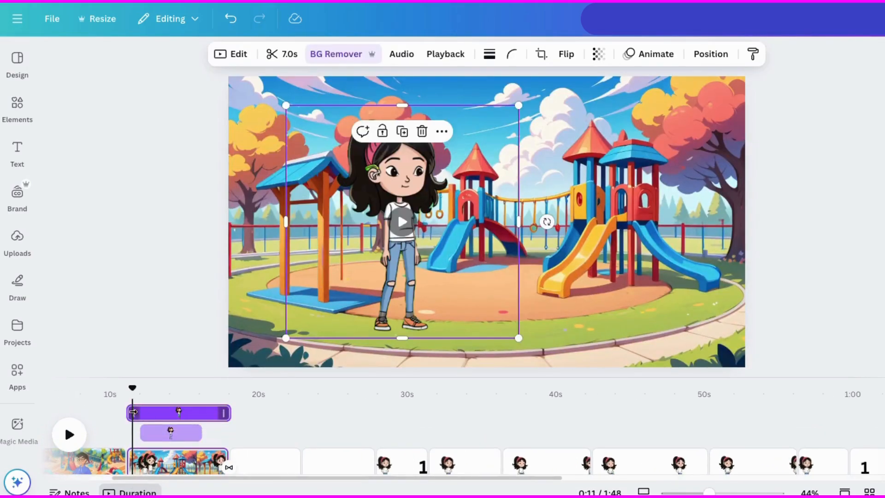
{"action": "left_click_drag", "start_coordinate": [133, 389], "coordinate": [186, 387]}
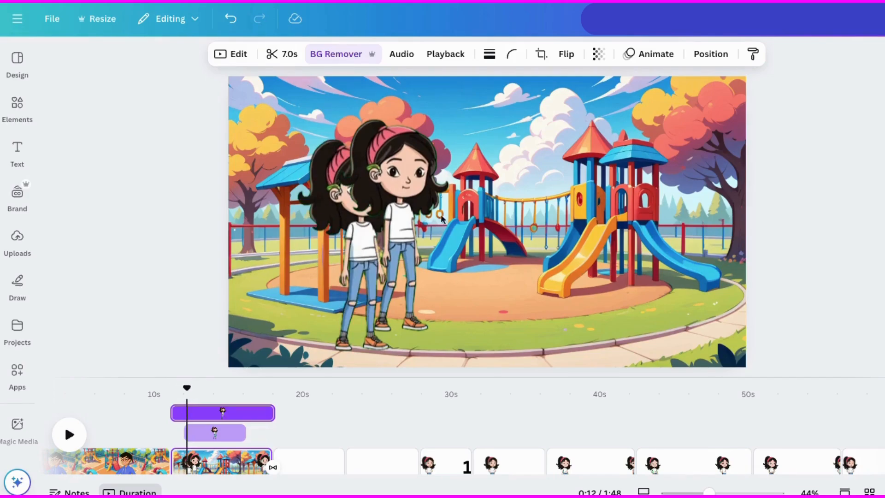
{"action": "left_click", "coordinate": [413, 180]}
{"action": "left_click_drag", "start_coordinate": [412, 180], "coordinate": [376, 181]}
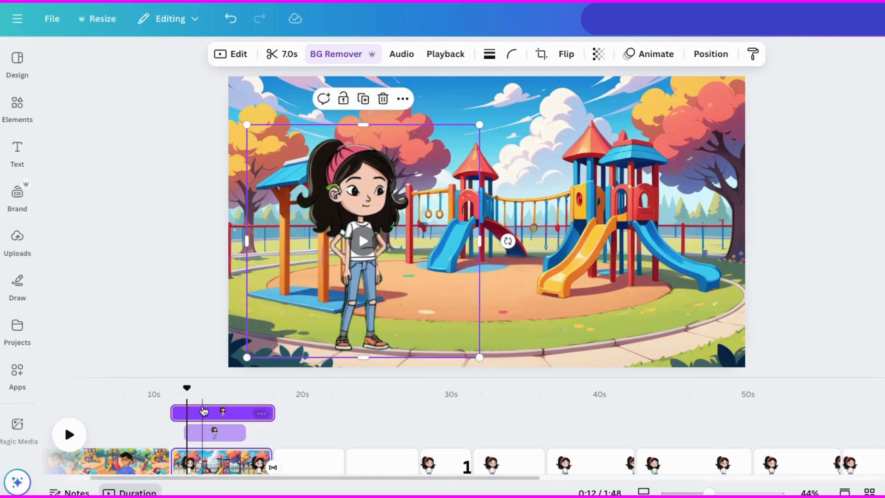
Trim the idle girl's clip to 0.9 seconds and the talking girl's clip to 4.0 seconds, and shorten the playground page to 4.9 seconds.
{"action": "left_click_drag", "start_coordinate": [274, 413], "coordinate": [173, 392]}
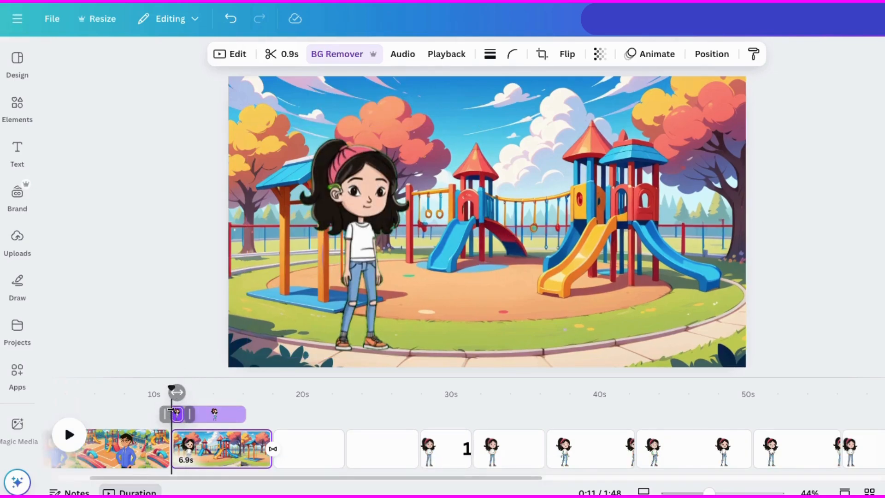
{"action": "left_click", "coordinate": [72, 435]}
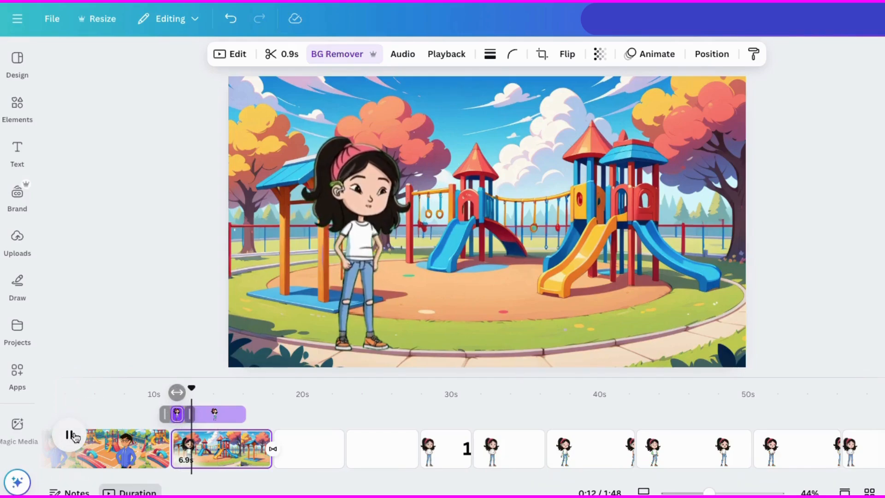
{"action": "left_click", "coordinate": [71, 435]}
{"action": "left_click_drag", "start_coordinate": [243, 414], "coordinate": [232, 390]}
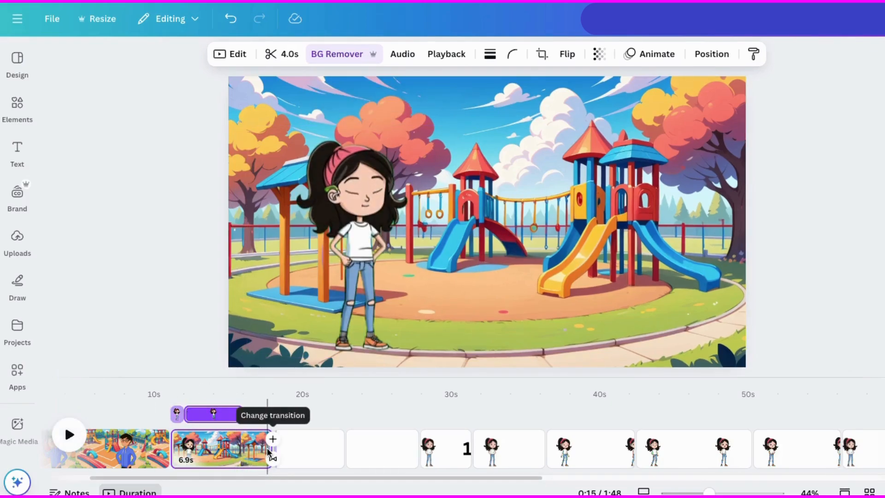
{"action": "left_click_drag", "start_coordinate": [269, 452], "coordinate": [234, 449]}
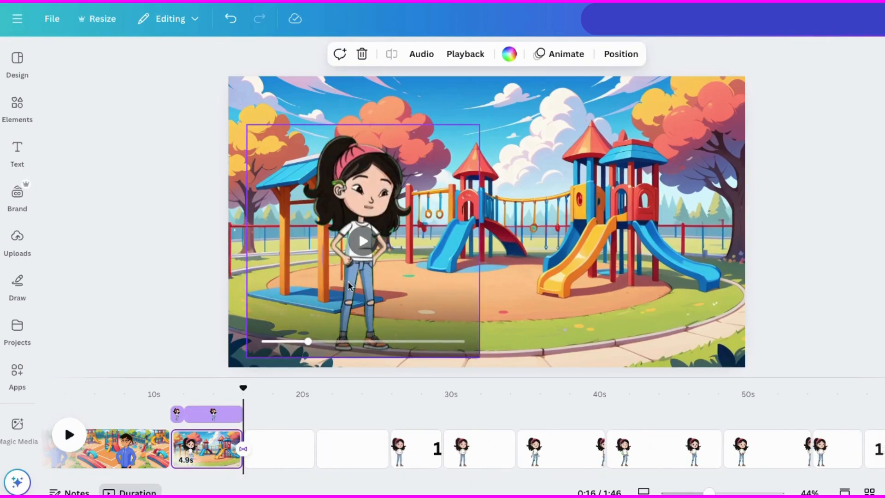
Copy the idle boy's clip from the second yellow page onto the playground page, flip it horizontally and place him facing the girl.
{"action": "left_click_drag", "start_coordinate": [435, 478], "coordinate": [566, 491]}
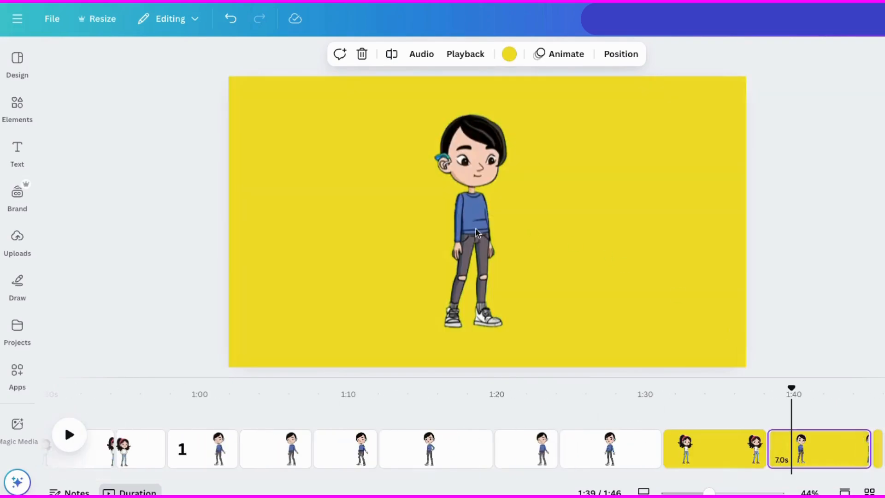
{"action": "left_click", "coordinate": [483, 234]}
{"action": "left_click_drag", "start_coordinate": [580, 479], "coordinate": [210, 482]}
{"action": "left_click", "coordinate": [202, 448]}
{"action": "key", "text": "ctrl+v"}
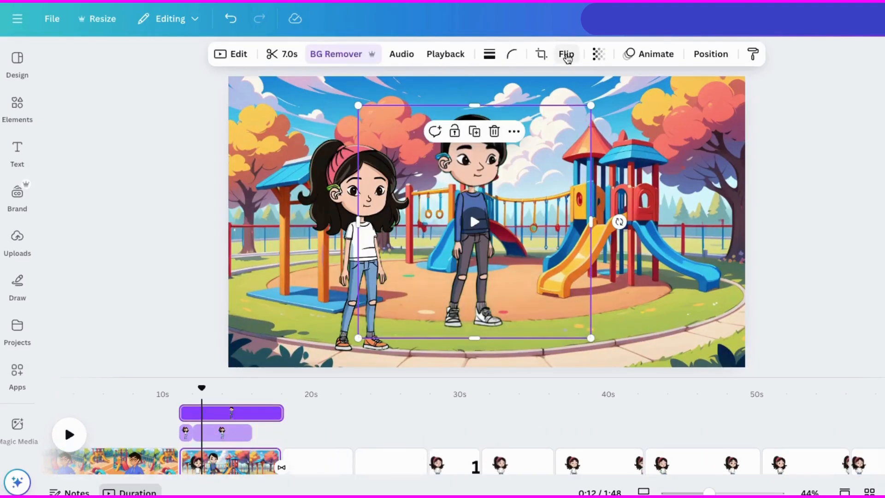
{"action": "left_click", "coordinate": [567, 54]}
{"action": "left_click", "coordinate": [387, 155]}
{"action": "left_click_drag", "start_coordinate": [463, 277], "coordinate": [566, 286]}
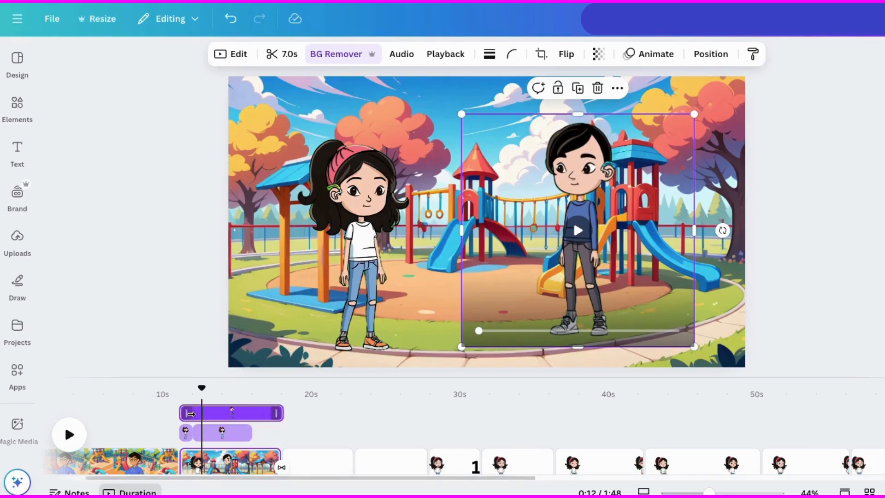
Trim the idle boy's clip to 4.9 seconds and shorten the playground page to the same length.
{"action": "left_click_drag", "start_coordinate": [281, 415], "coordinate": [251, 419]}
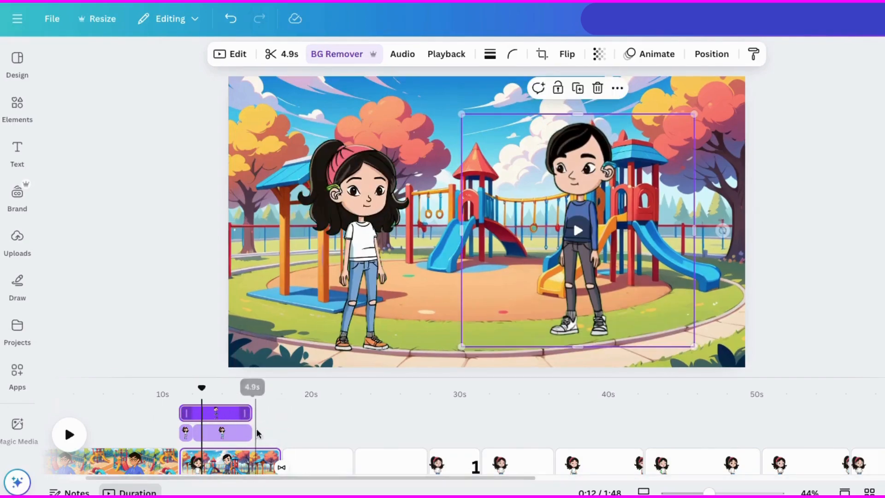
{"action": "left_click_drag", "start_coordinate": [274, 455], "coordinate": [250, 452]}
{"action": "left_click_drag", "start_coordinate": [250, 452], "coordinate": [246, 452]}
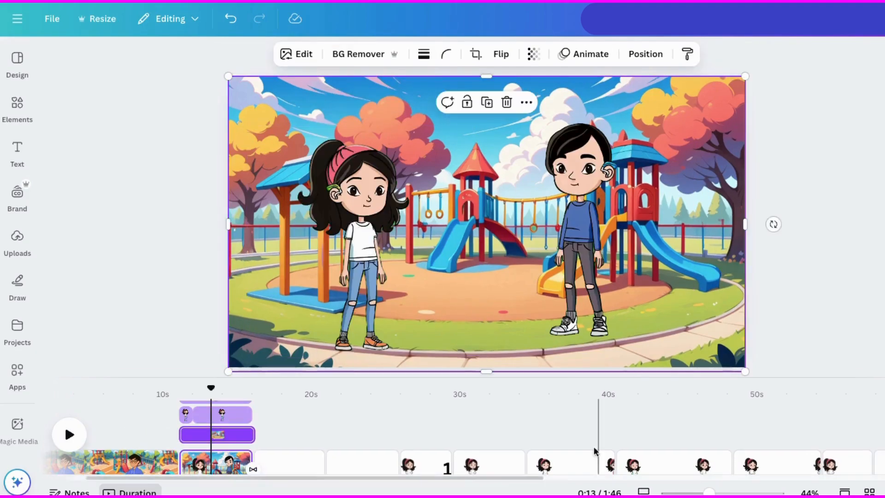
Copy the playground background onto the following blank page and extend that page to 6.5 seconds.
{"action": "left_click", "coordinate": [279, 467]}
{"action": "key", "text": "ctrl+v"}
{"action": "left_click_drag", "start_coordinate": [320, 460], "coordinate": [349, 460]}
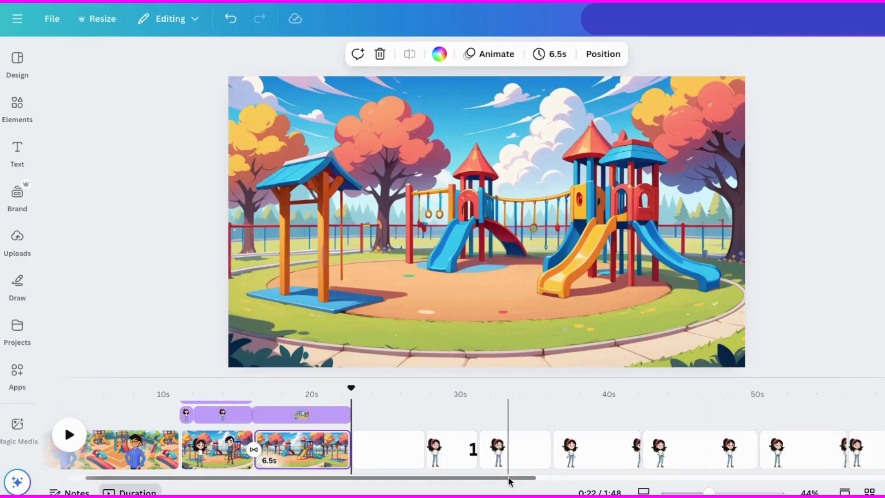
Copy the boy's 4.8-second talking video from his page numbered 1 onto the 6.5-second playground page.
{"action": "scroll", "coordinate": [506, 473], "scroll_direction": "right", "scroll_amount": 5}
{"action": "left_click", "coordinate": [726, 449]}
{"action": "left_click", "coordinate": [604, 272]}
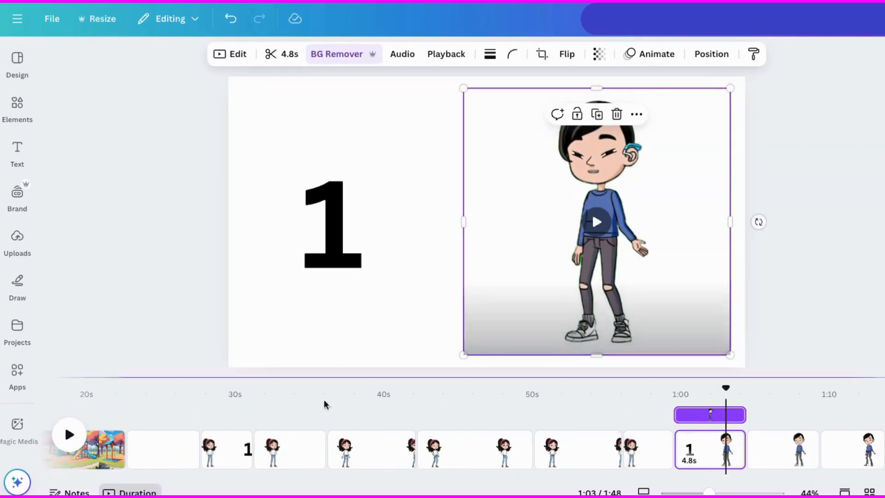
{"action": "left_click_drag", "start_coordinate": [214, 479], "coordinate": [161, 480]}
{"action": "left_click", "coordinate": [186, 463]}
{"action": "key", "text": "ctrl+v"}
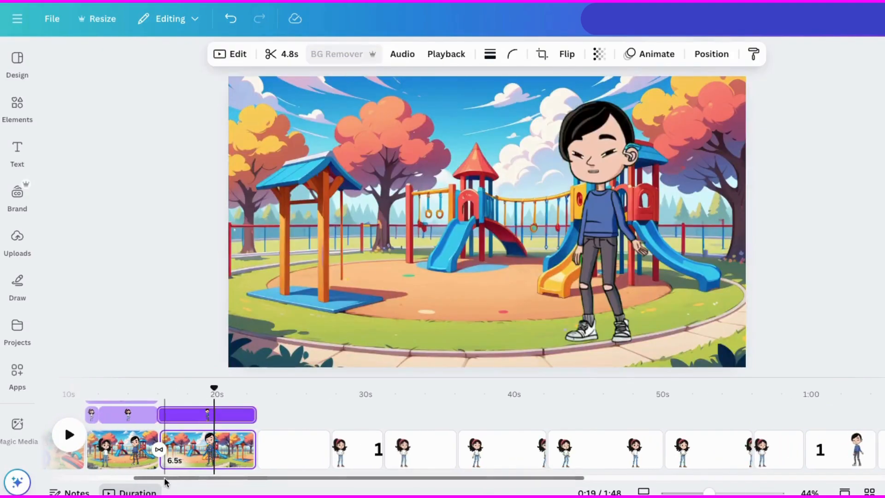
Match the talking boy's clip to the idle boy's position on the 4.9-second page and use it to replace the boy on the 6.5-second page.
{"action": "mouse_move", "coordinate": [209, 445]}
{"action": "left_mouse_down"}
{"action": "mouse_move", "coordinate": [224, 443]}
{"action": "mouse_move", "coordinate": [217, 440]}
{"action": "left_mouse_up"}
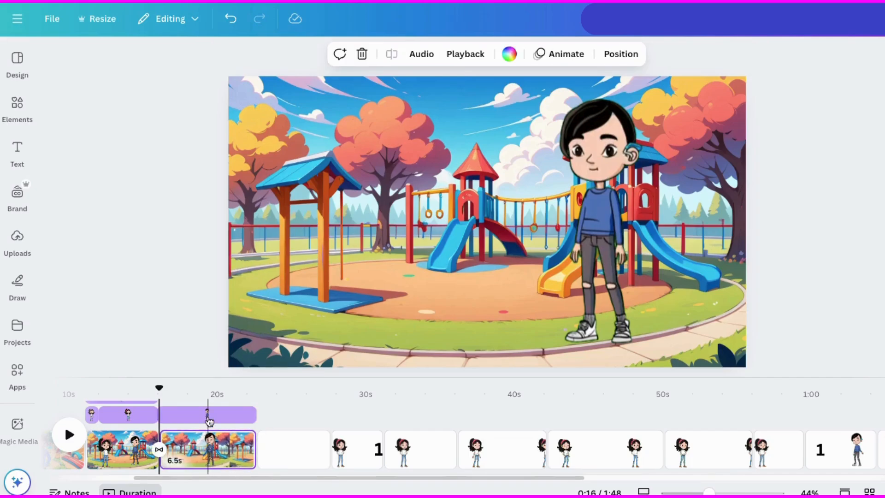
{"action": "left_click", "coordinate": [208, 416]}
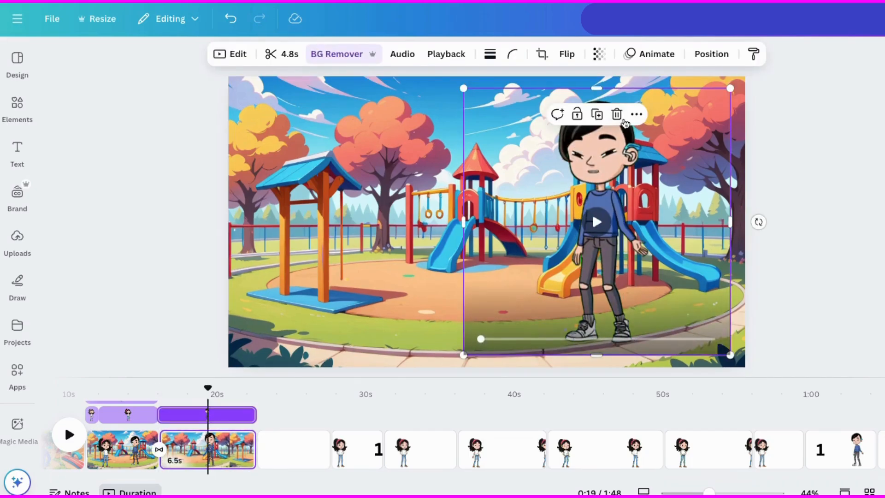
{"action": "key", "text": "ctrl+z"}
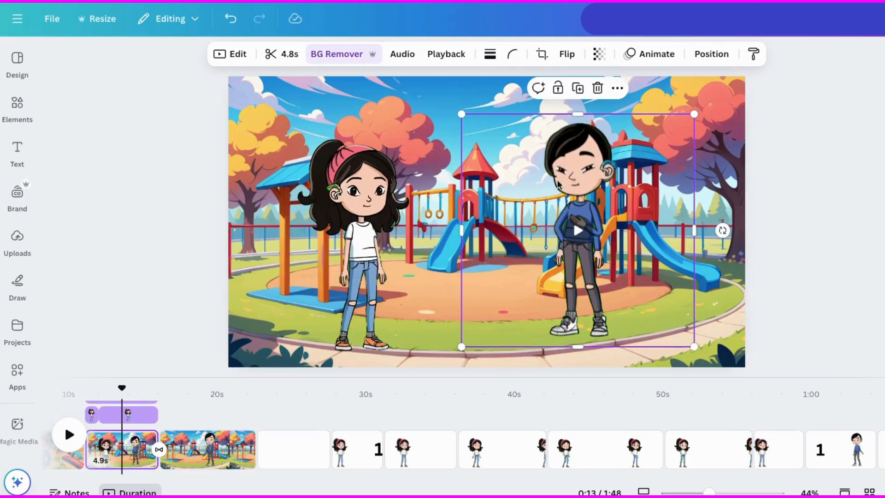
{"action": "mouse_move", "coordinate": [587, 161]}
{"action": "left_mouse_down"}
{"action": "mouse_move", "coordinate": [577, 162]}
{"action": "mouse_move", "coordinate": [588, 163]}
{"action": "left_mouse_up"}
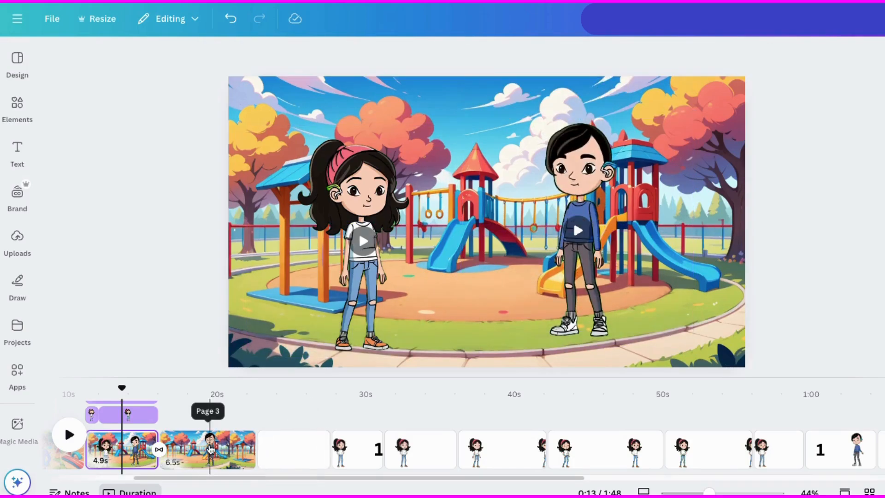
{"action": "left_click", "coordinate": [208, 449]}
{"action": "left_click", "coordinate": [604, 247]}
{"action": "key", "text": "Delete"}
{"action": "key", "text": "ctrl+v"}
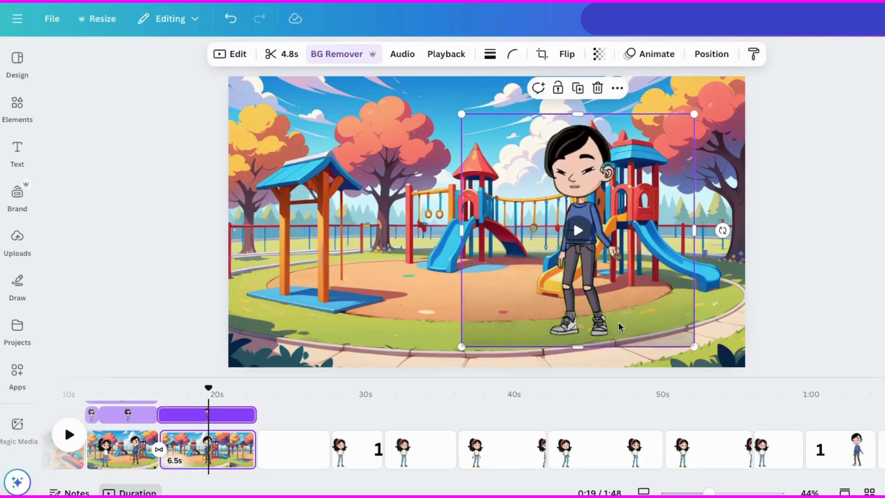
Play both playground pages and shorten the second one to the end of the boy's talking clip.
{"action": "left_click_drag", "start_coordinate": [270, 478], "coordinate": [259, 478]}
{"action": "left_click_drag", "start_coordinate": [227, 388], "coordinate": [129, 391]}
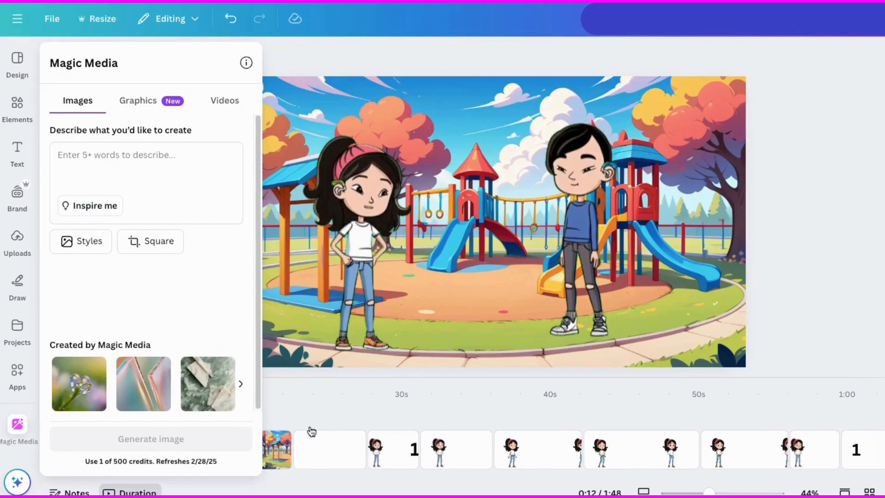
{"action": "left_click", "coordinate": [72, 438]}
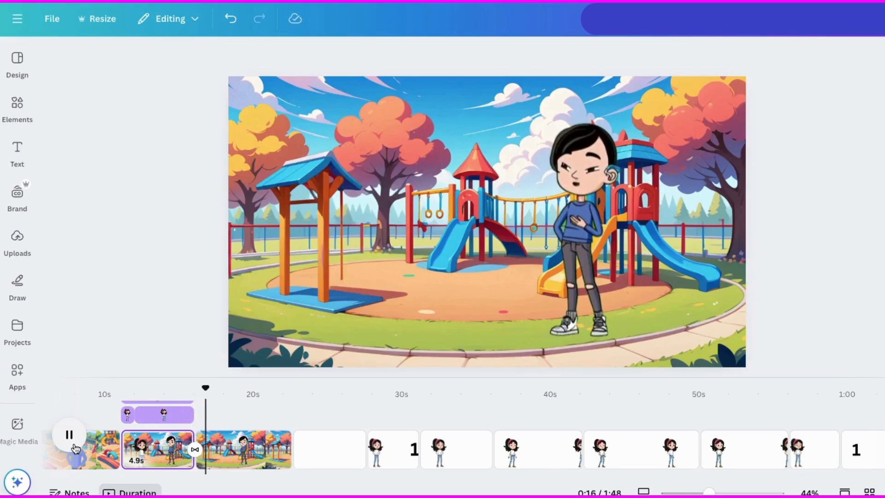
{"action": "left_click", "coordinate": [70, 436]}
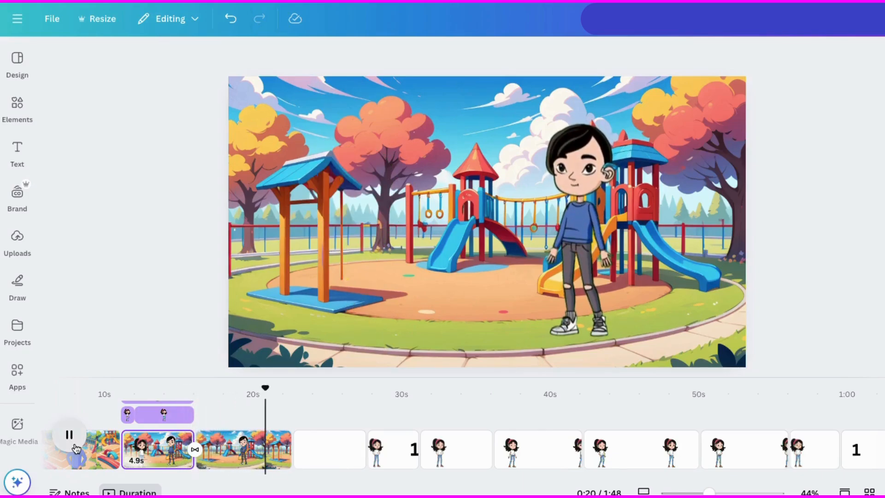
{"action": "left_click", "coordinate": [280, 452]}
{"action": "left_click_drag", "start_coordinate": [286, 455], "coordinate": [260, 454]}
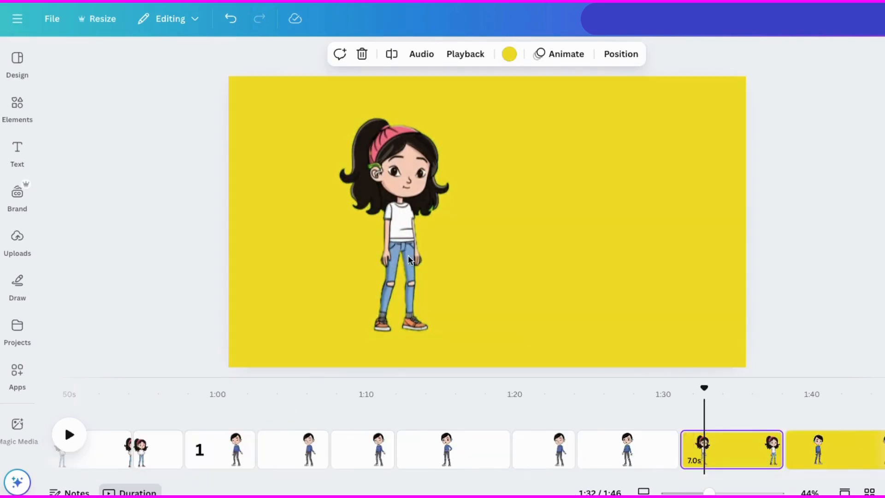
Add the idle girl's 7-second clip from the first yellow page to the second playground page, positioned to match the girl on the first one.
{"action": "left_click", "coordinate": [409, 258]}
{"action": "left_click_drag", "start_coordinate": [466, 479], "coordinate": [108, 481]}
{"action": "left_click", "coordinate": [236, 460]}
{"action": "key", "text": "ctrl+v"}
{"action": "left_click_drag", "start_coordinate": [415, 285], "coordinate": [376, 304]}
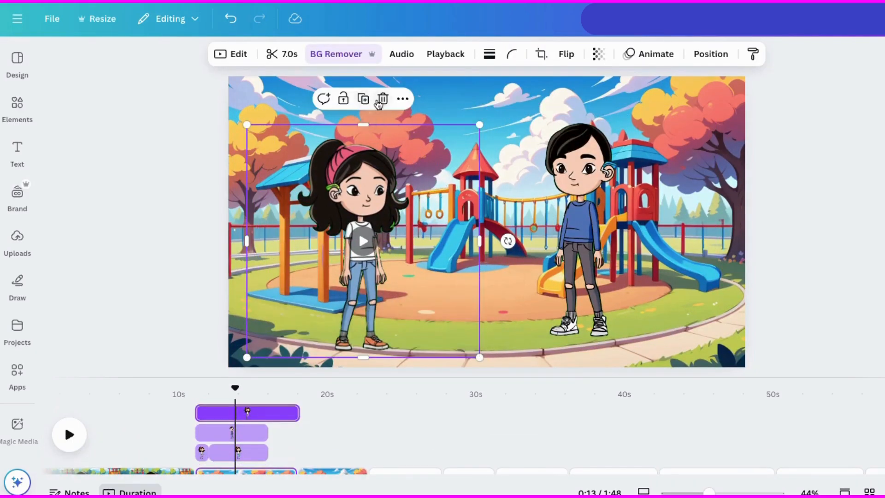
{"action": "left_click", "coordinate": [296, 375]}
{"action": "left_click", "coordinate": [296, 445]}
{"action": "key", "text": "ctrl+v"}
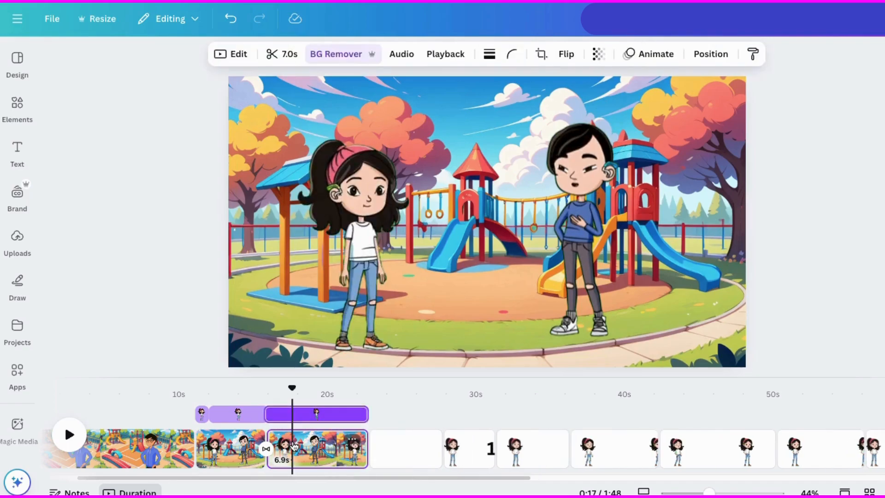
Play the first playground page from its start and remove the Dissolve transition between the two playground pages.
{"action": "left_click_drag", "start_coordinate": [294, 389], "coordinate": [192, 388]}
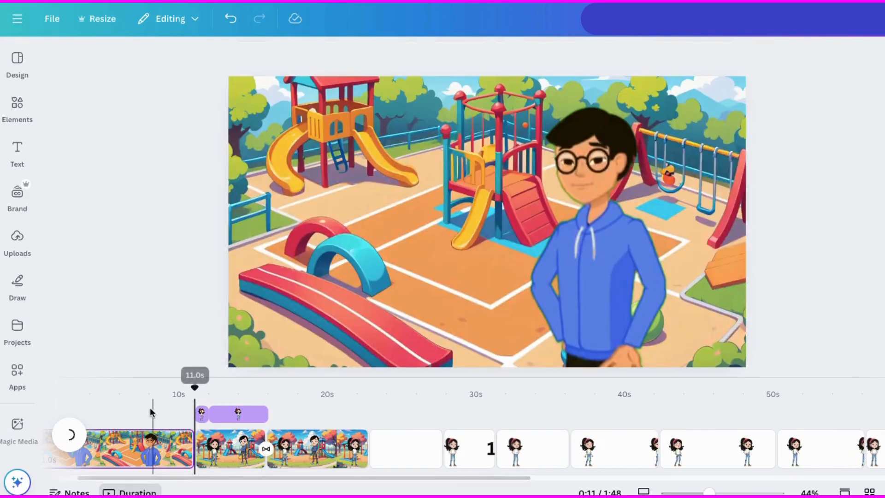
{"action": "left_click", "coordinate": [69, 435]}
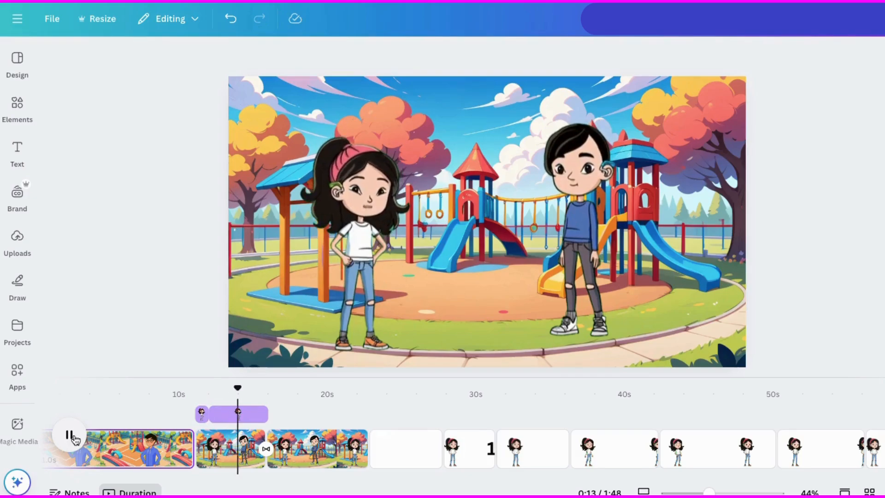
{"action": "left_click", "coordinate": [69, 435]}
{"action": "left_click", "coordinate": [266, 448]}
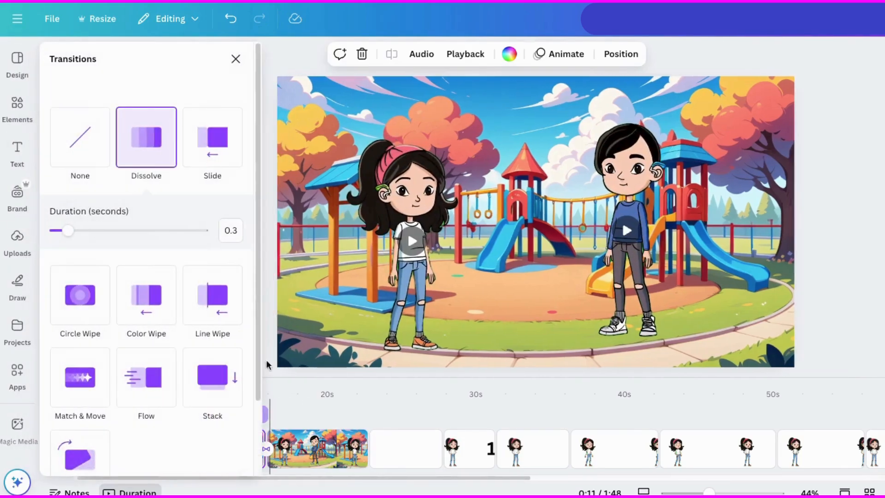
{"action": "left_click", "coordinate": [83, 138]}
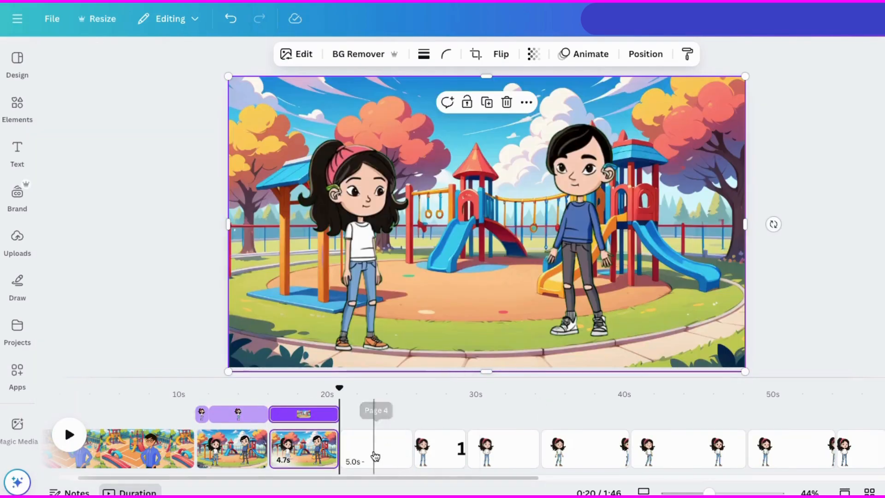
Put the playground background on the blank page 4 and extend that page to 6.6 seconds.
{"action": "left_click", "coordinate": [375, 457]}
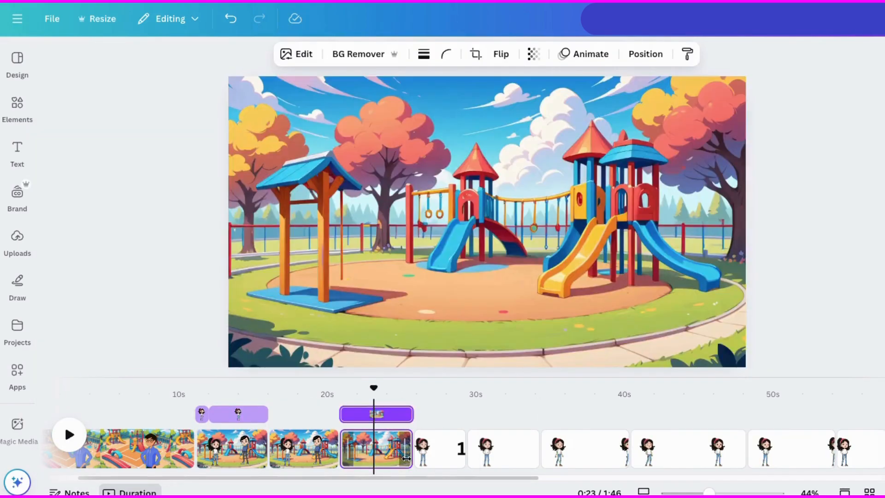
{"action": "left_click_drag", "start_coordinate": [413, 449], "coordinate": [438, 449]}
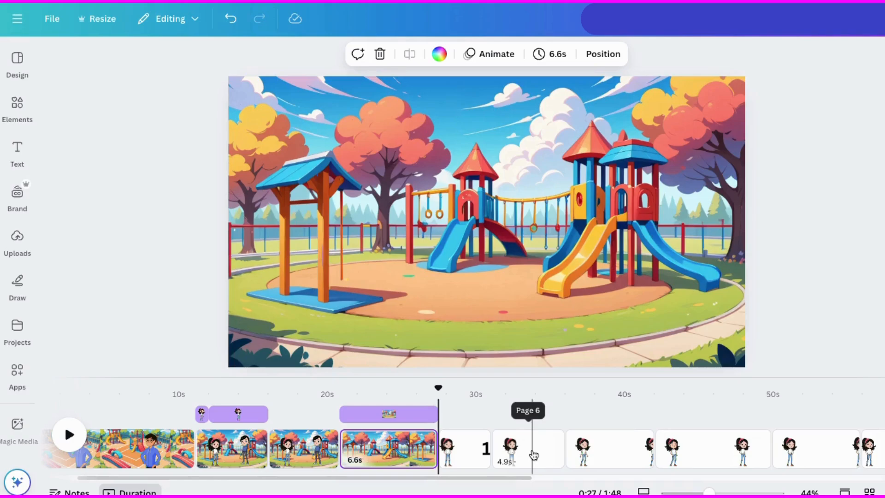
Put the girl's 4.9-second talking clip from page 6 on page 4, matching the girl's position on the first playground page.
{"action": "left_click", "coordinate": [534, 455]}
{"action": "left_click", "coordinate": [533, 455]}
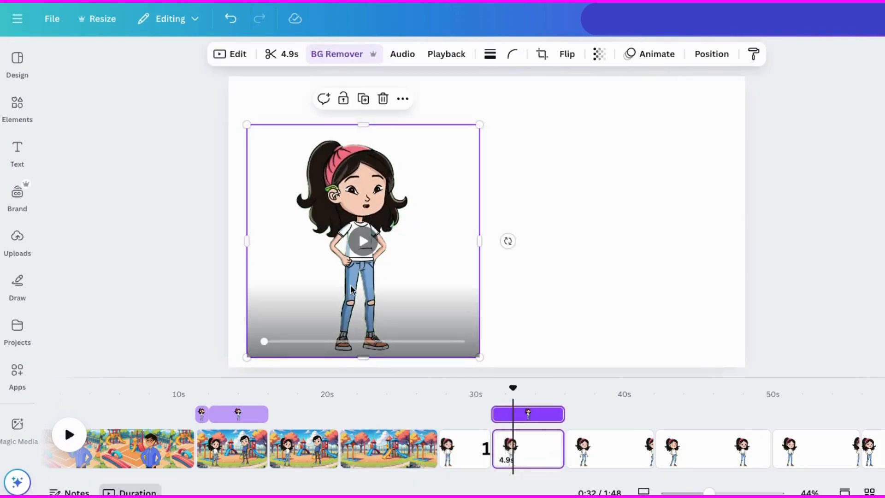
{"action": "left_click", "coordinate": [224, 458]}
{"action": "left_click", "coordinate": [388, 229]}
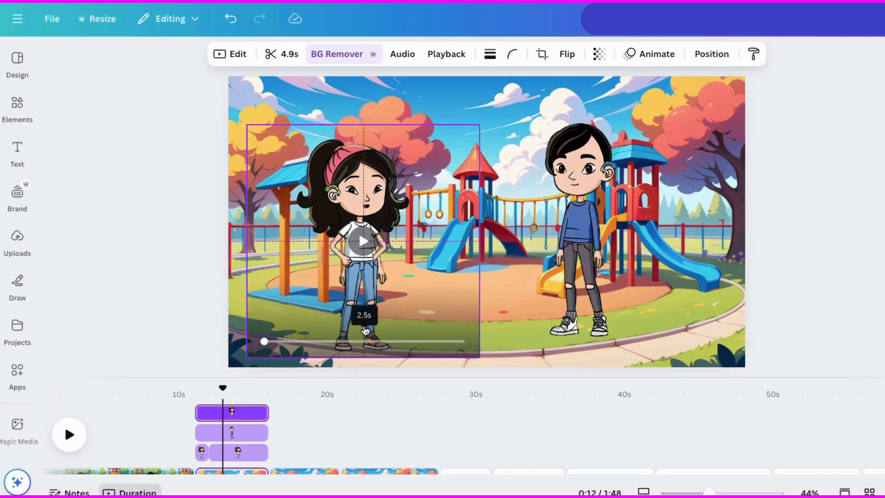
{"action": "left_click", "coordinate": [389, 454]}
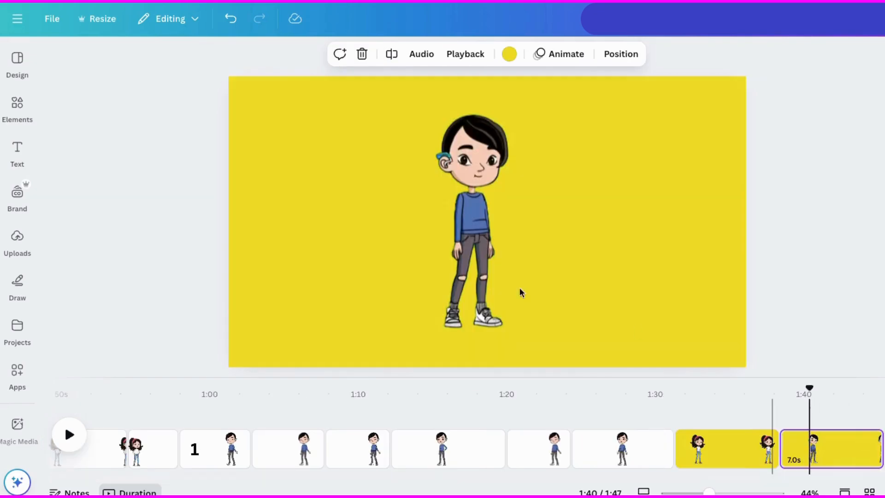
Add the idle boy's 7-second clip from the last yellow page to page 4, flipped horizontally and aligned with the boy on the first playground page.
{"action": "left_click", "coordinate": [520, 293]}
{"action": "left_click_drag", "start_coordinate": [530, 478], "coordinate": [161, 481]}
{"action": "left_click", "coordinate": [210, 448]}
{"action": "key", "text": "super+v"}
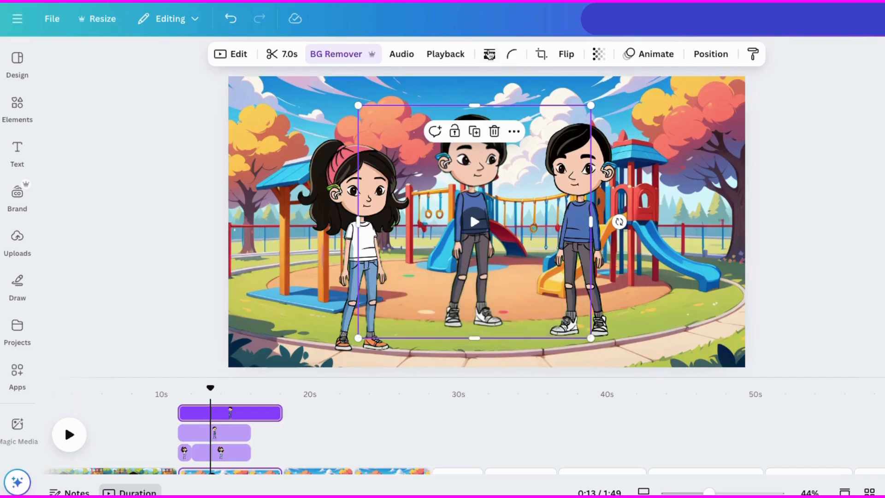
{"action": "left_click", "coordinate": [566, 54]}
{"action": "left_click", "coordinate": [552, 87]}
{"action": "left_click_drag", "start_coordinate": [466, 175], "coordinate": [569, 183]}
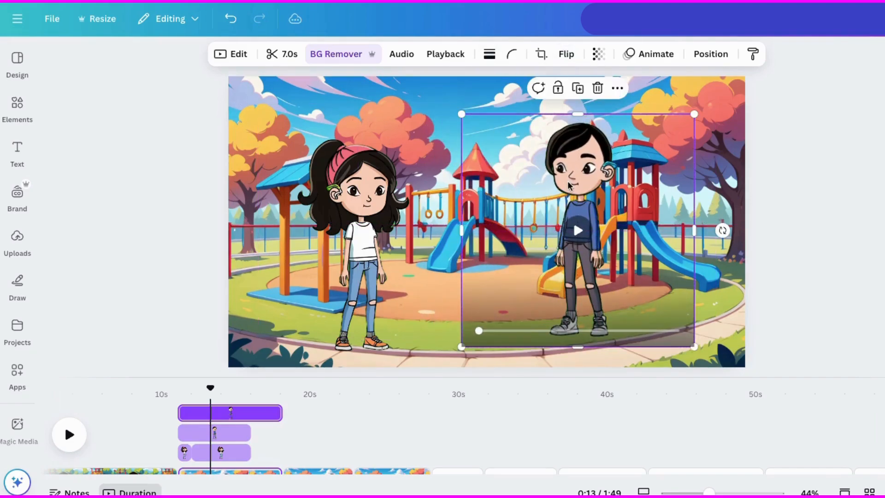
{"action": "left_click", "coordinate": [597, 87]}
{"action": "left_click", "coordinate": [368, 449]}
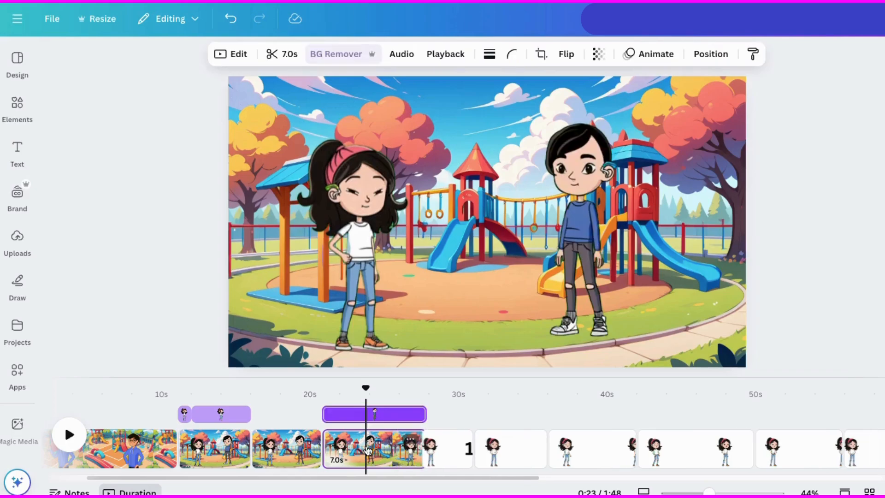
Play the playground pages from the 11-second mark and shorten page 4 to 5.1 seconds.
{"action": "left_click_drag", "start_coordinate": [366, 388], "coordinate": [177, 388]}
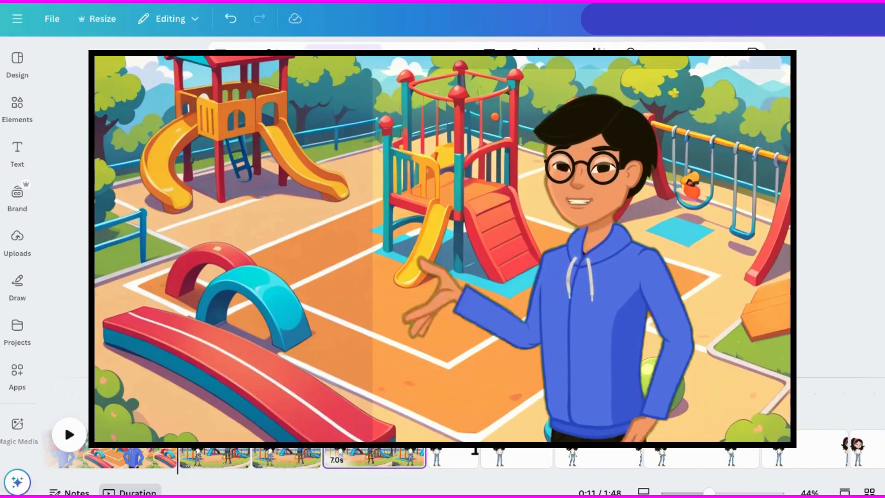
{"action": "left_click", "coordinate": [67, 444]}
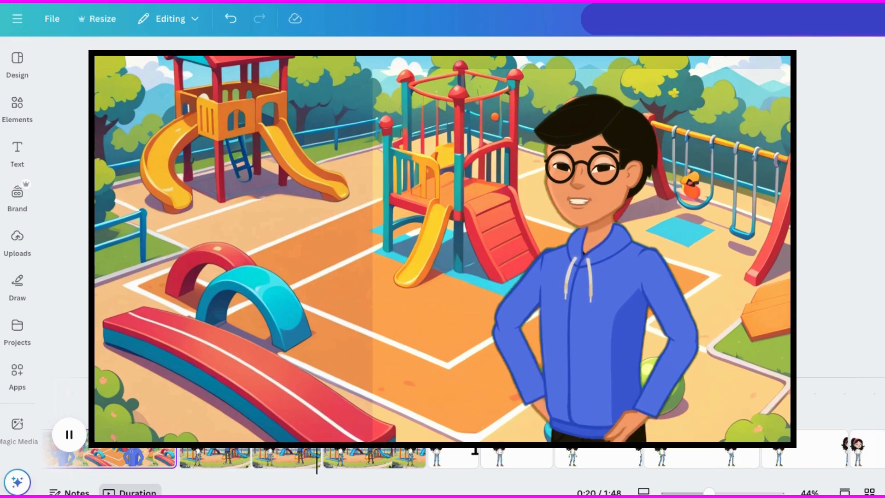
{"action": "left_click", "coordinate": [70, 435]}
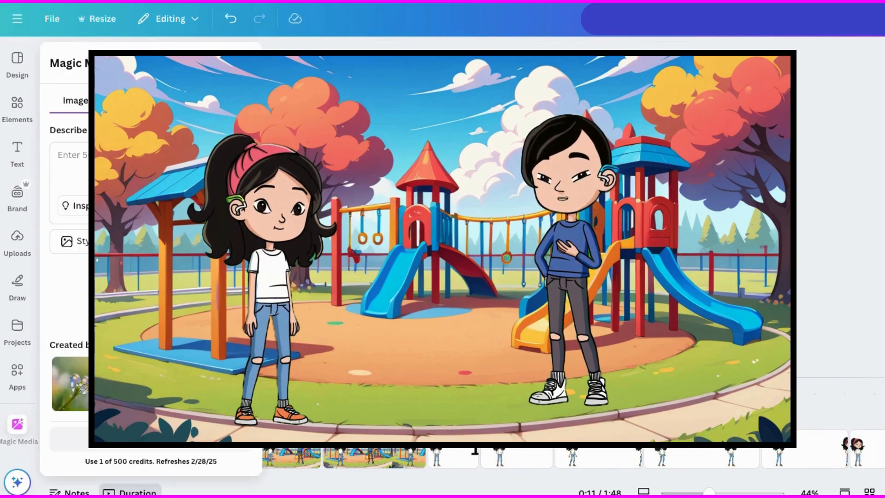
{"action": "left_click", "coordinate": [65, 449]}
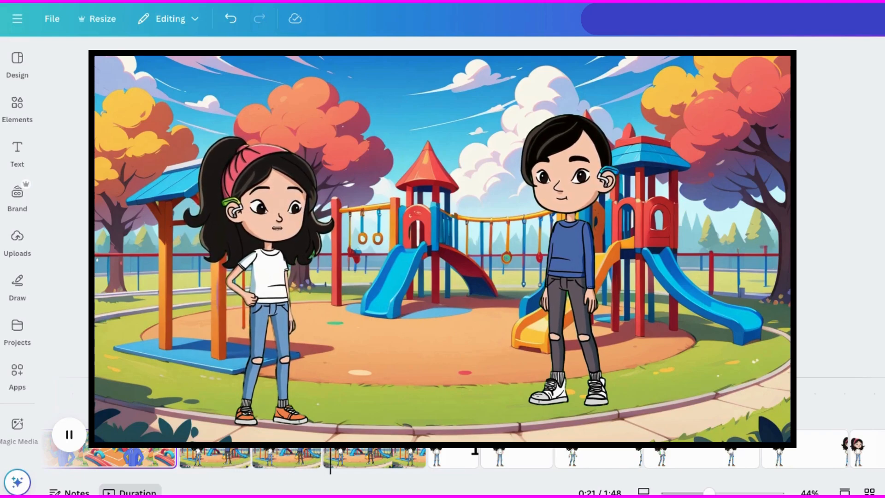
{"action": "left_click", "coordinate": [70, 435]}
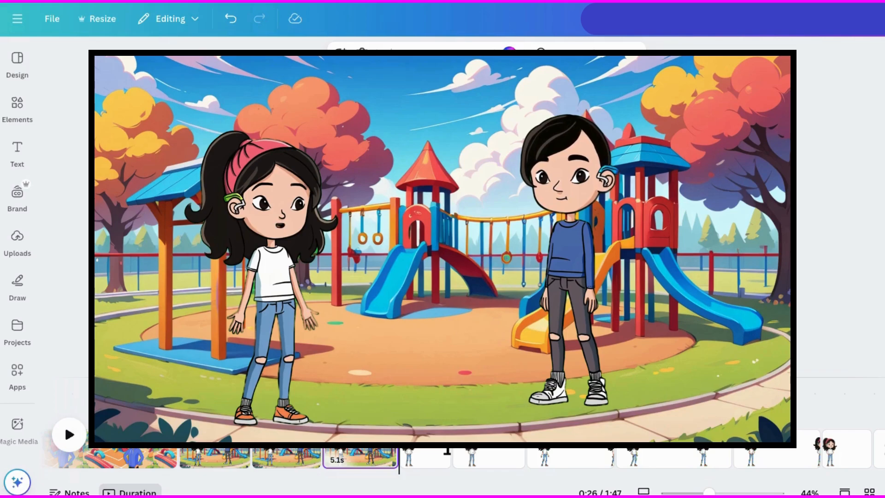
{"action": "left_click", "coordinate": [65, 447]}
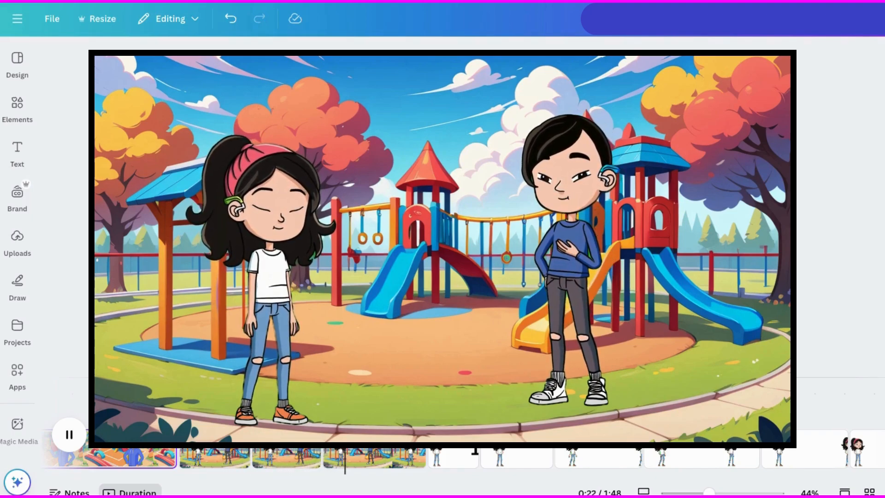
{"action": "left_click", "coordinate": [71, 435]}
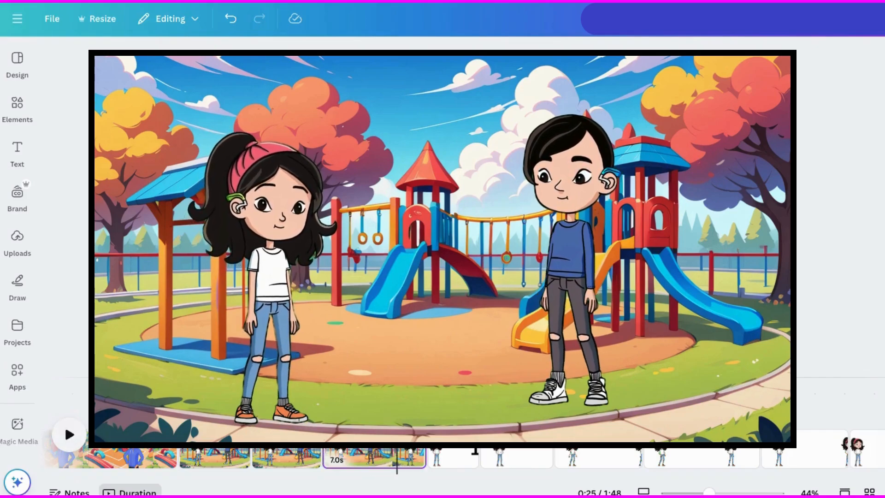
{"action": "left_click_drag", "start_coordinate": [420, 449], "coordinate": [399, 457]}
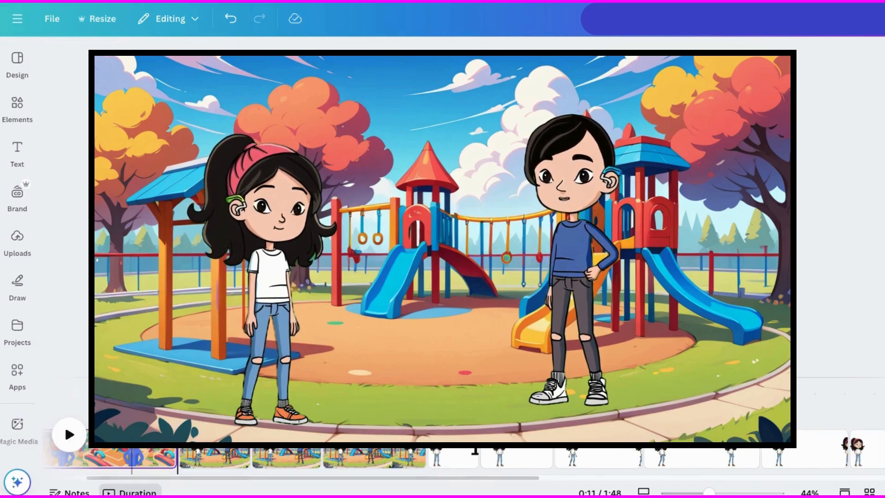
{"action": "left_click", "coordinate": [66, 450]}
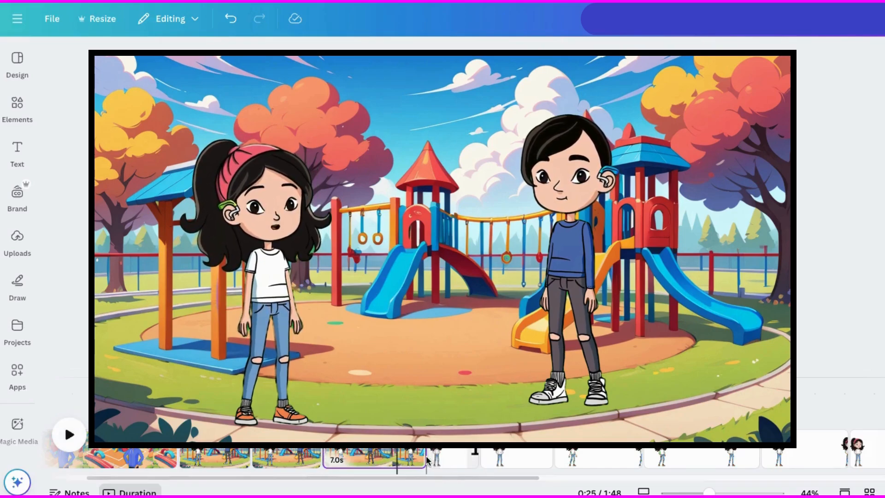
{"action": "left_click_drag", "start_coordinate": [420, 454], "coordinate": [399, 456]}
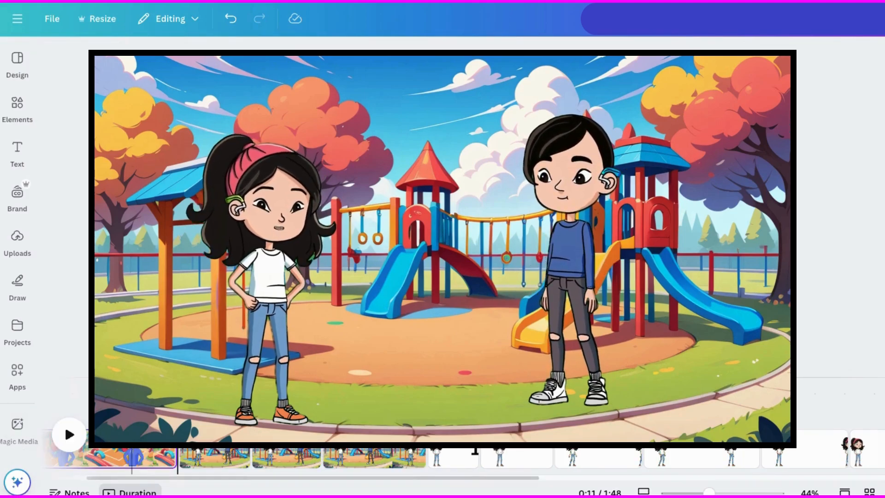
{"action": "left_click", "coordinate": [66, 450]}
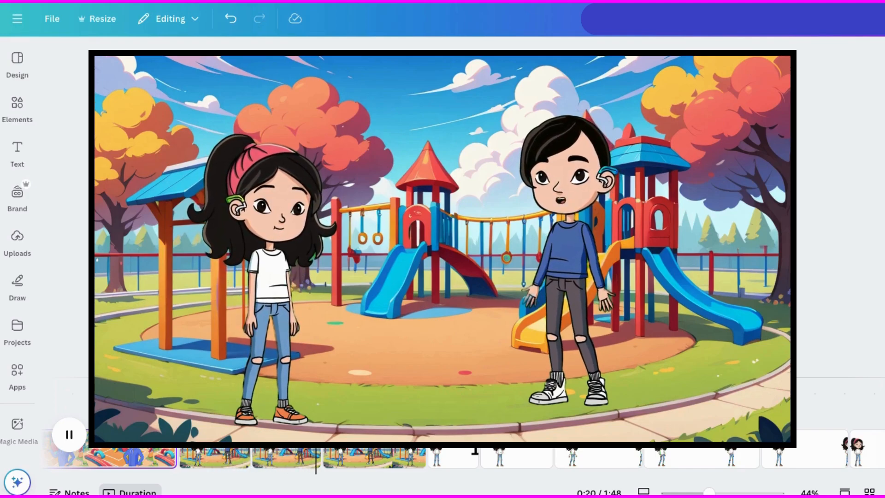
{"action": "left_click", "coordinate": [69, 434]}
{"action": "left_click_drag", "start_coordinate": [423, 456], "coordinate": [397, 455]}
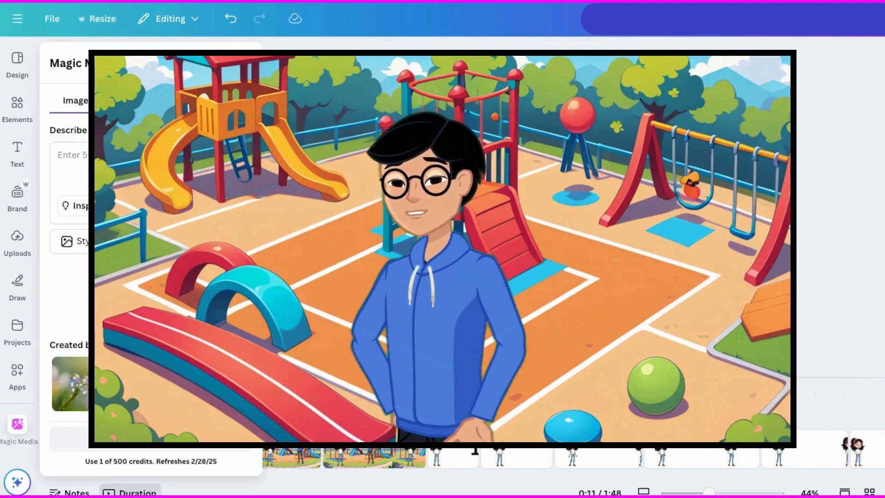
{"action": "left_click", "coordinate": [69, 434]}
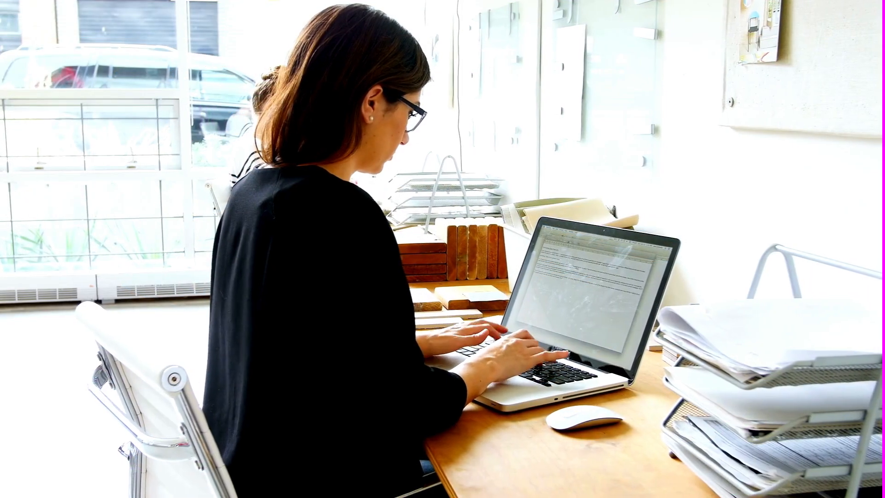